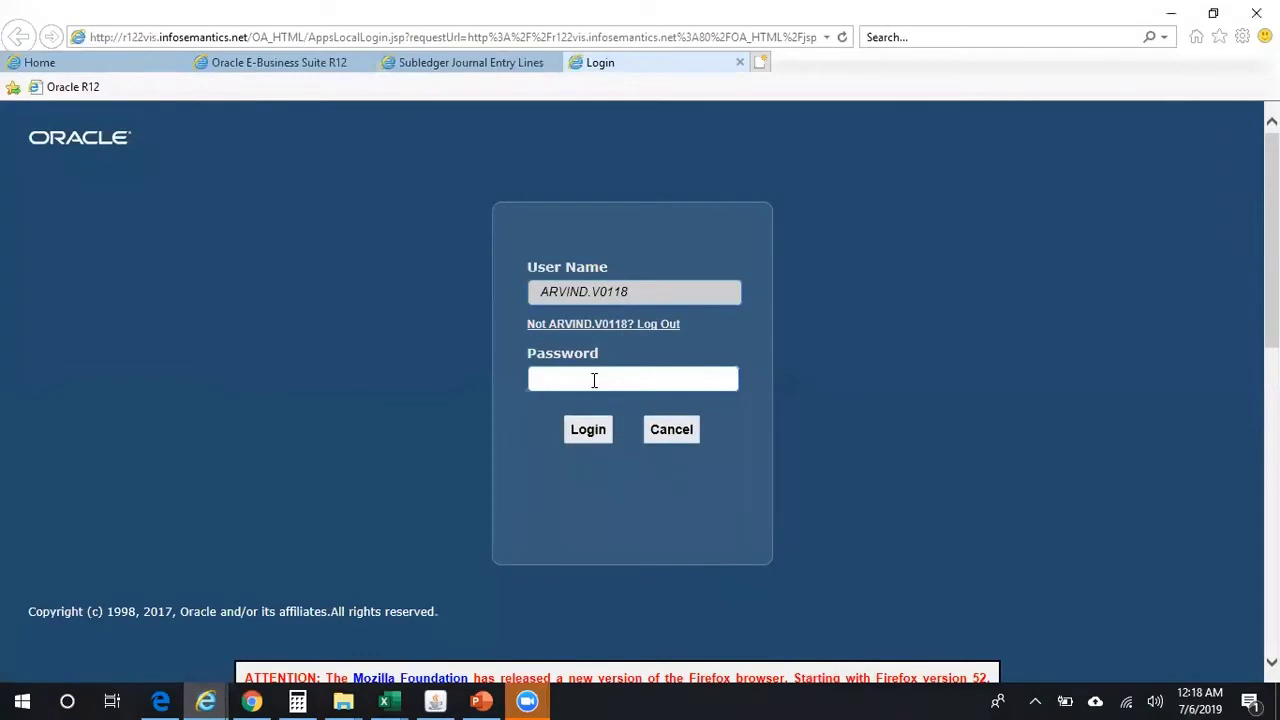
Log in by entering the account password and close the Subledger Journal Entry Lines page.
{"action": "type", "text": "•••••••••••••••"}
{"action": "left_click", "coordinate": [596, 442]}
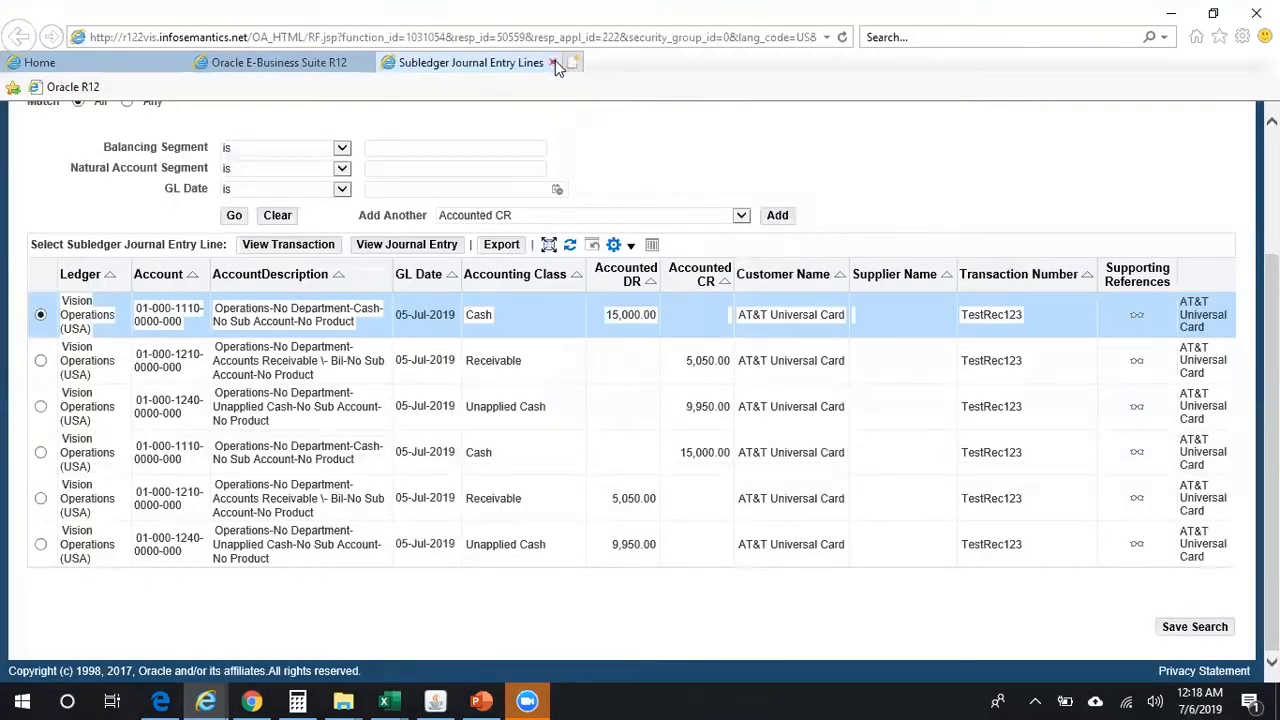
{"action": "left_click", "coordinate": [555, 62]}
{"action": "left_click", "coordinate": [790, 408]}
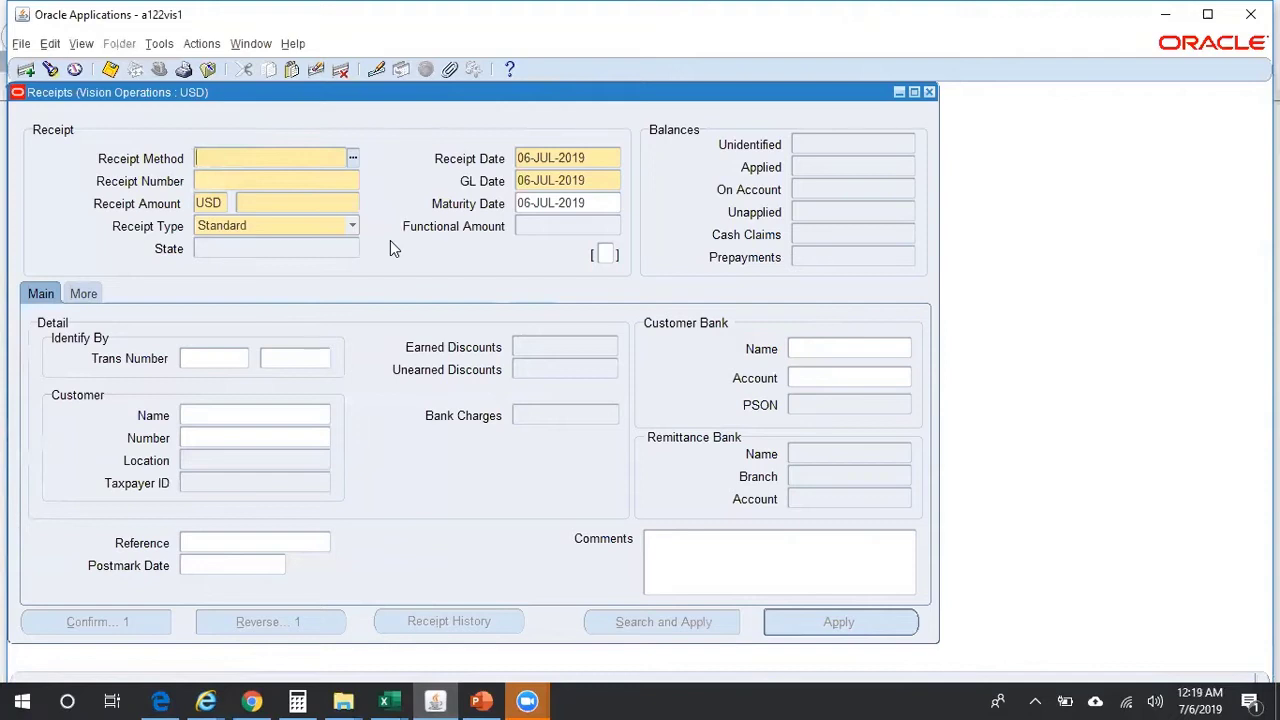
Enter a new receipt with method BOA Check, receipt number TestARVRec1 and an amount of 200 USD.
{"action": "type", "text": "bo"}
{"action": "key", "text": "Return"}
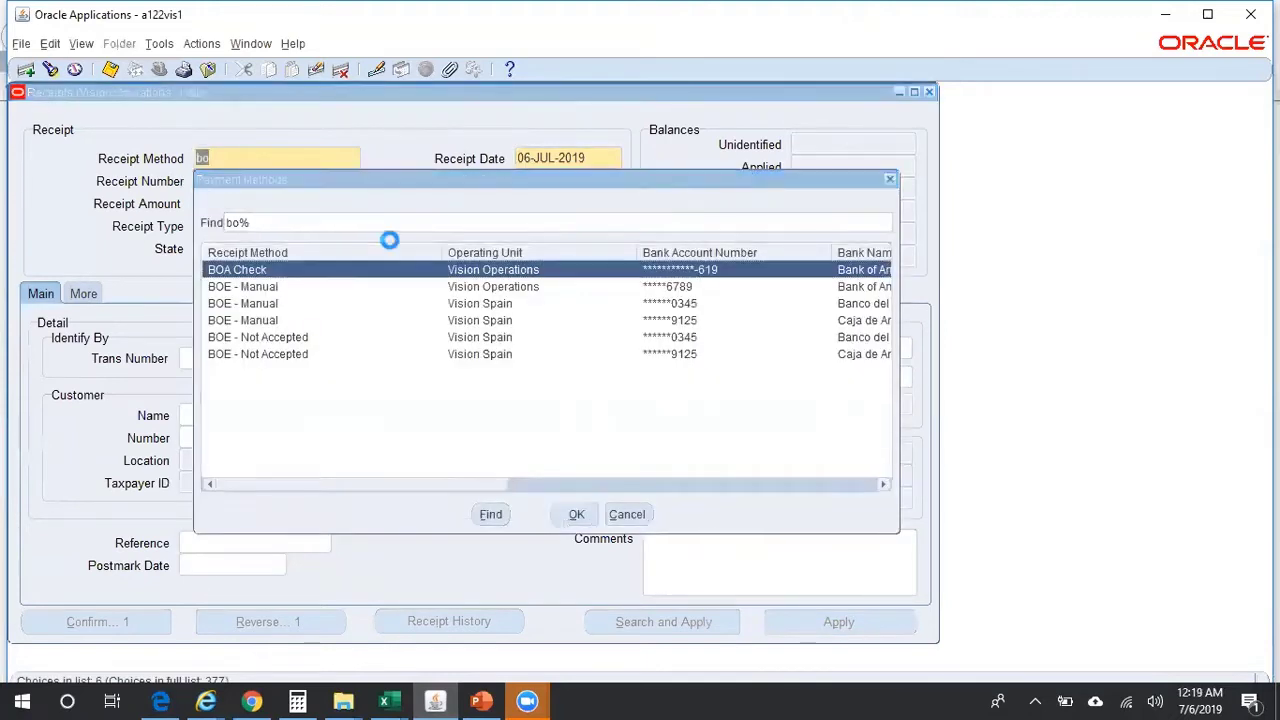
{"action": "type", "text": "Tes"}
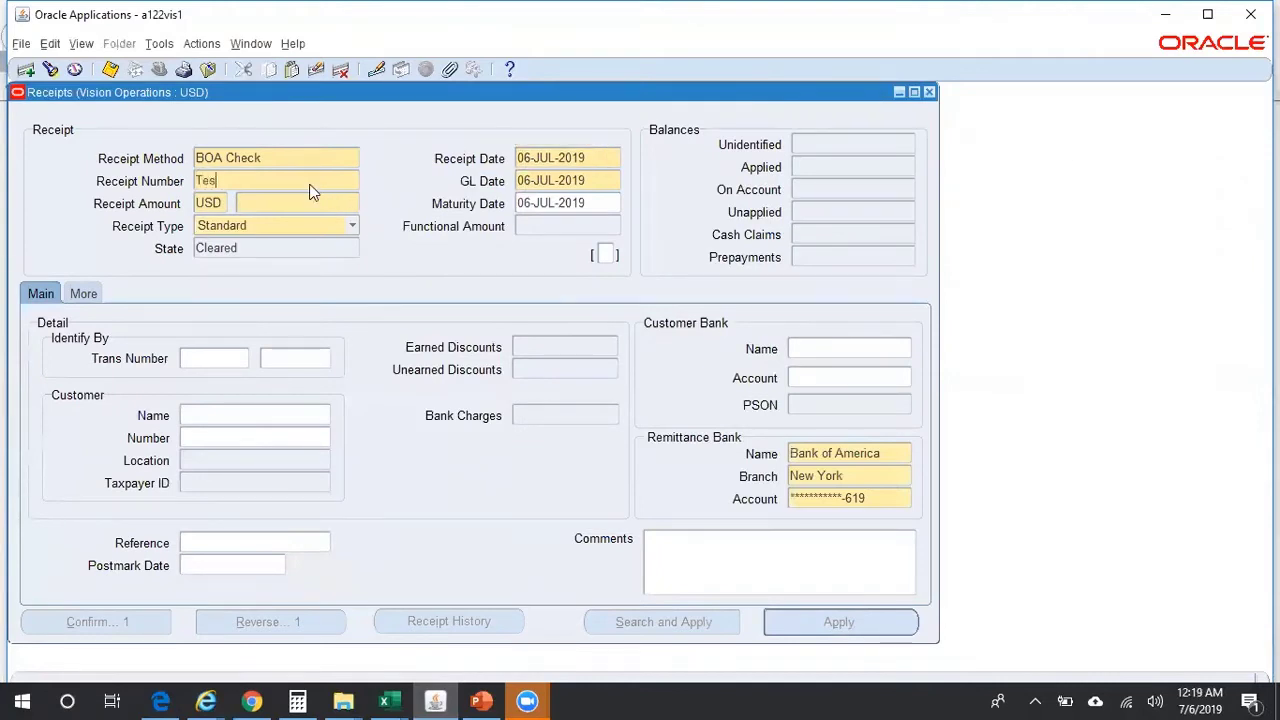
{"action": "type", "text": "tARVRec1"}
{"action": "left_click", "coordinate": [308, 204]}
{"action": "type", "text": "200"}
Assign the customer AT&T Universal Card to the receipt, searching customer names with AT%T%.
{"action": "left_click", "coordinate": [286, 420]}
{"action": "type", "text": "AT%T%"}
{"action": "key", "text": "Tab"}
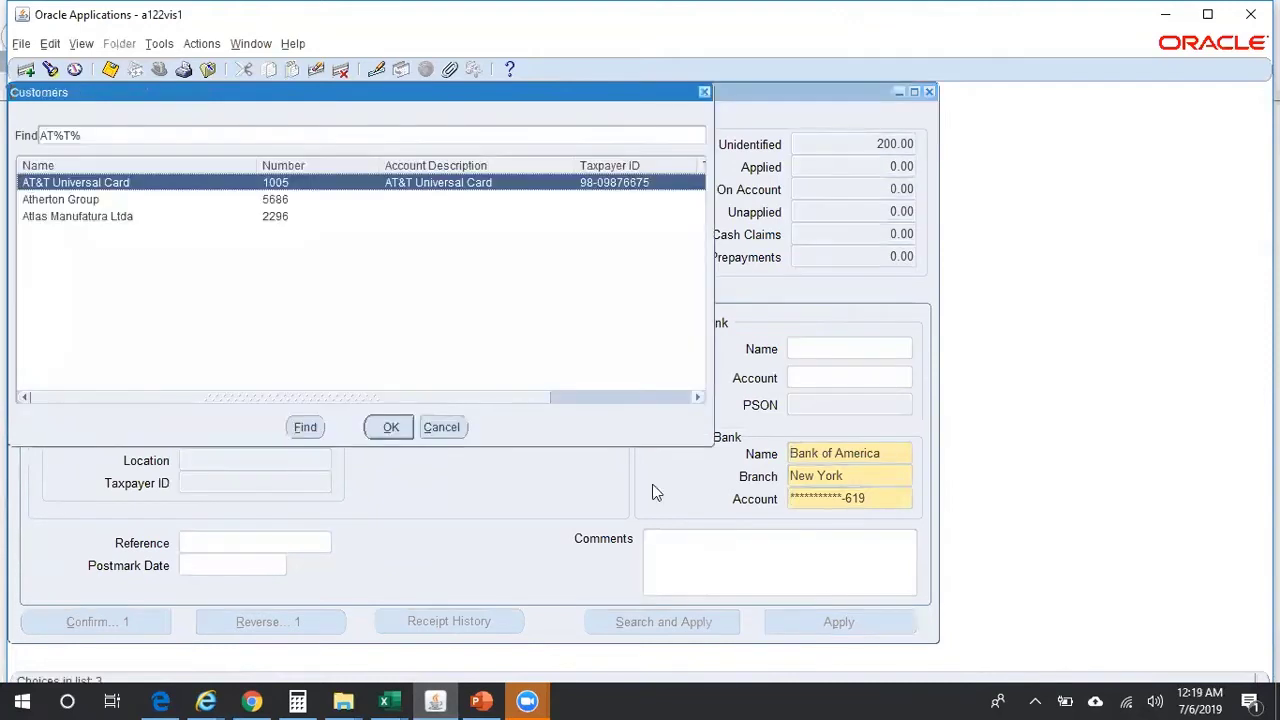
{"action": "key", "text": "Return"}
Apply the receipt to invoice 100006 from the open items and close the Applications window.
{"action": "left_click", "coordinate": [857, 622]}
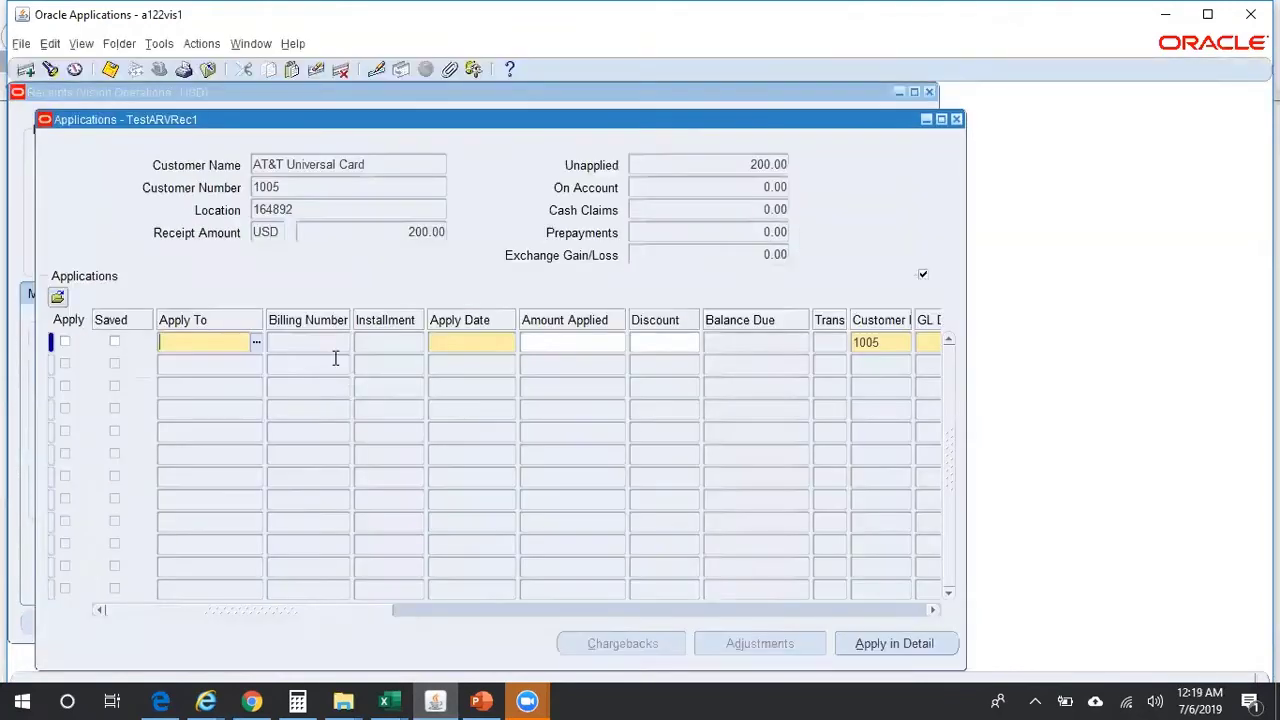
{"action": "left_click", "coordinate": [257, 342]}
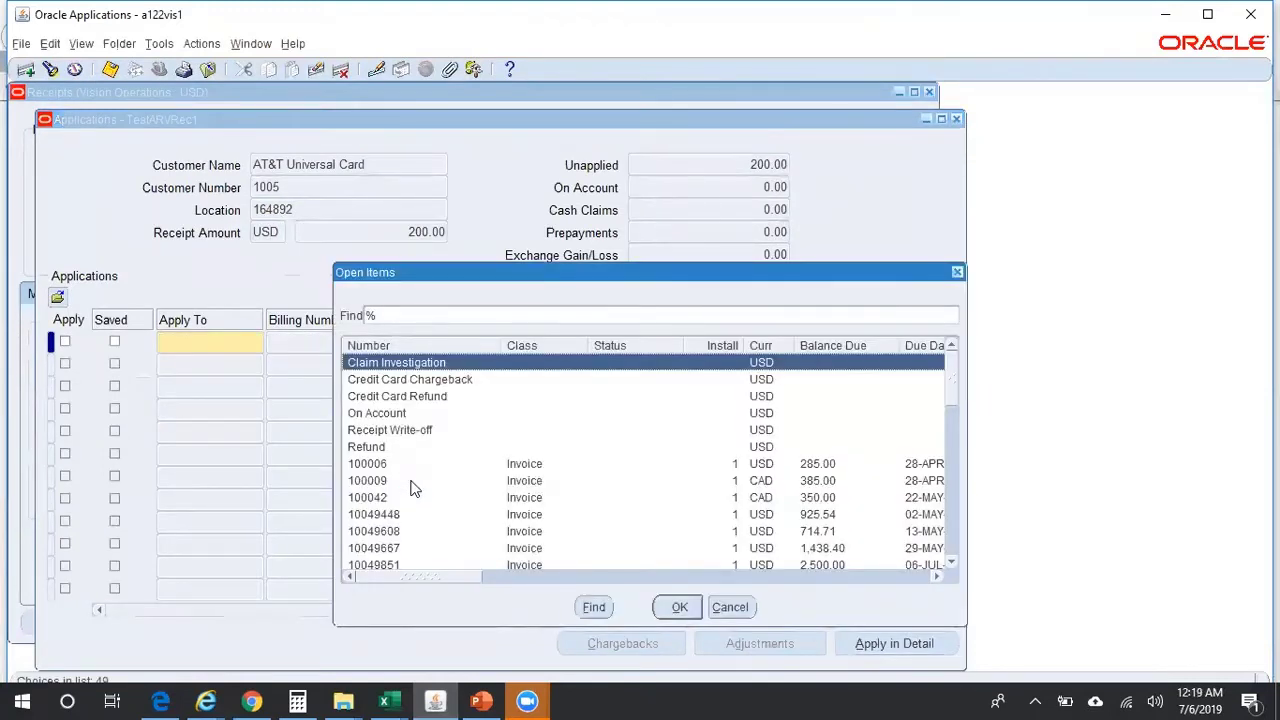
{"action": "key", "text": "Down"}
{"action": "key", "text": "Down"}
{"action": "key", "text": "Down"}
{"action": "key", "text": "Down"}
{"action": "key", "text": "Down"}
{"action": "key", "text": "Down"}
{"action": "key", "text": "Return"}
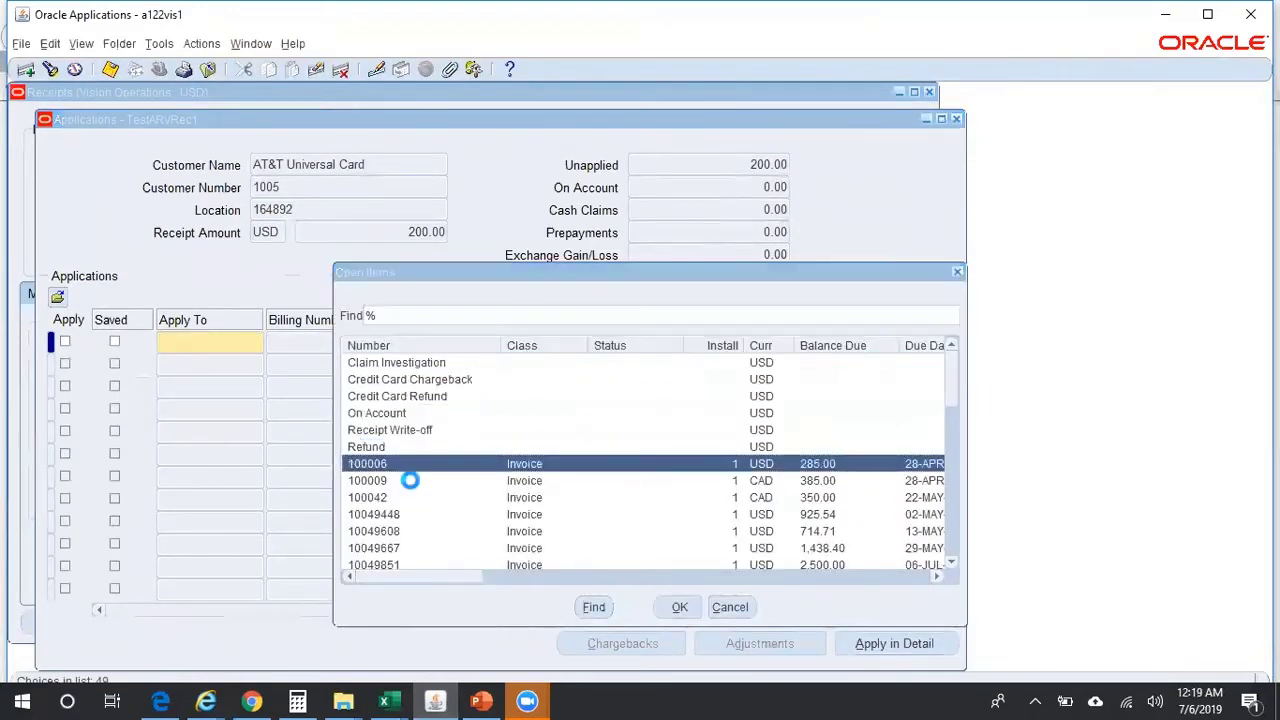
{"action": "key", "text": "Tab"}
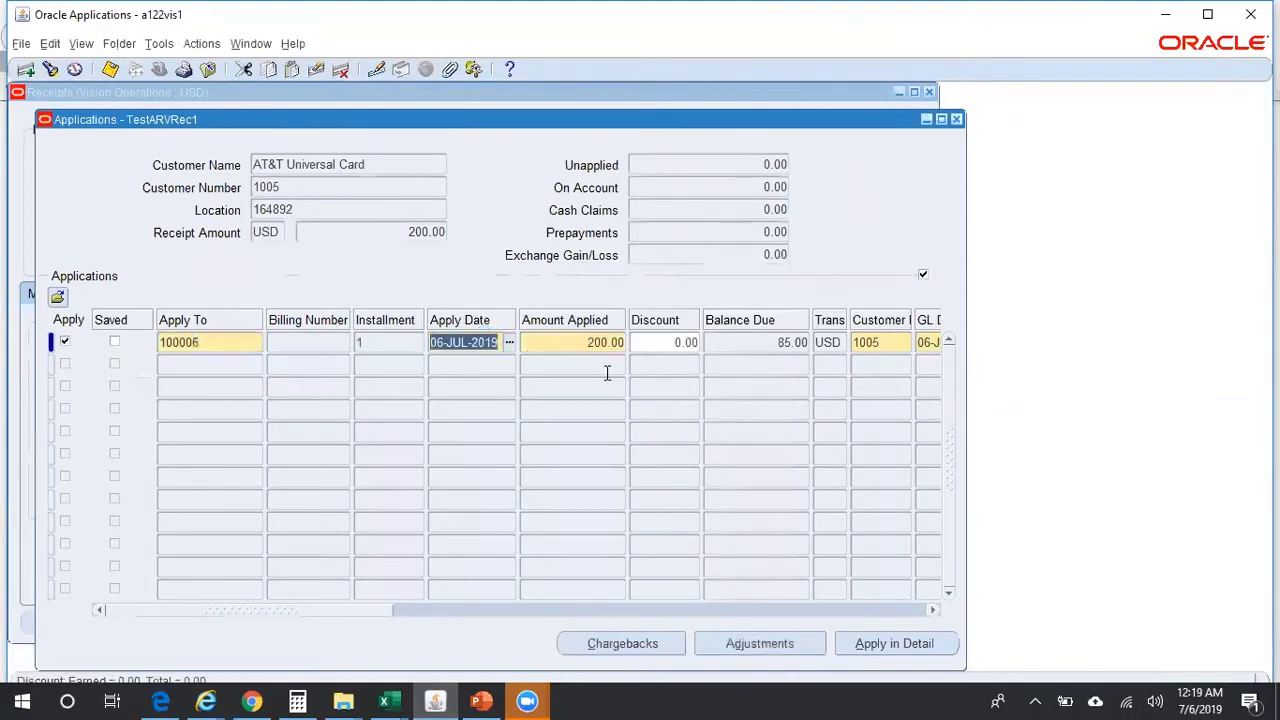
{"action": "left_click", "coordinate": [956, 120]}
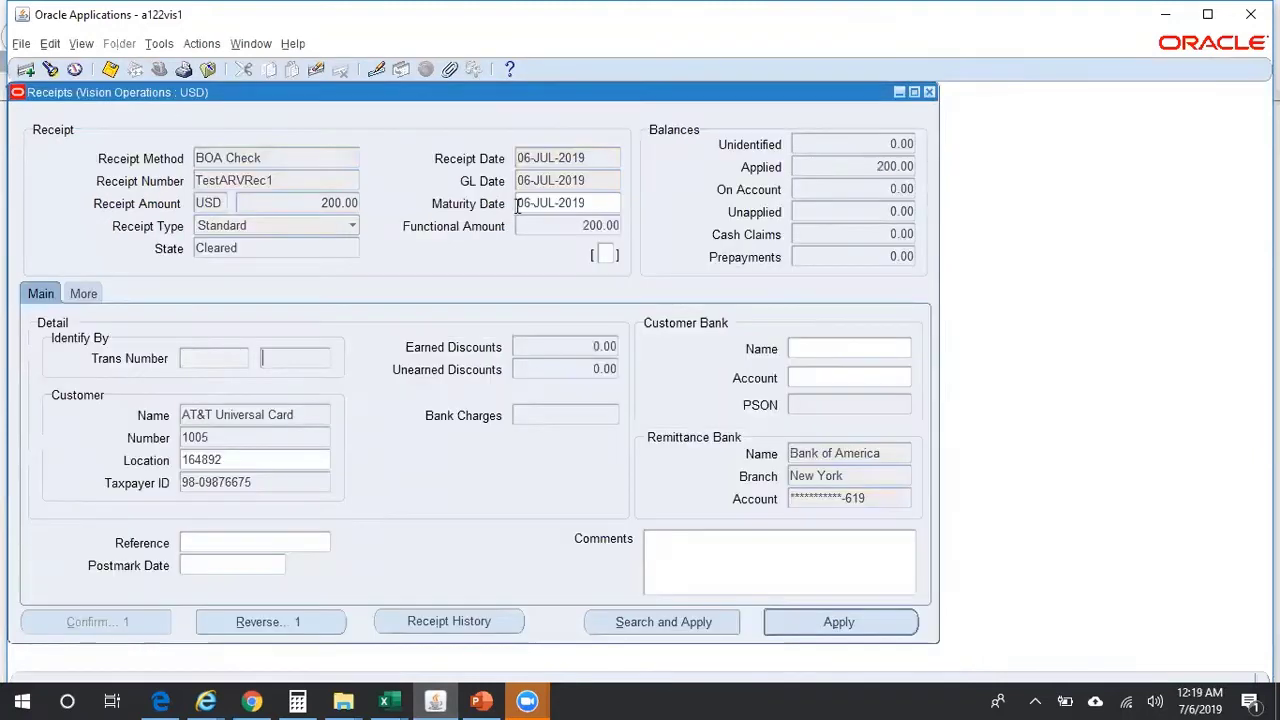
Copy the receipt number TestARVRec1, reopen the Receipts form and query the receipt by that number.
{"action": "left_click", "coordinate": [284, 183]}
{"action": "key", "text": "ctrl+c"}
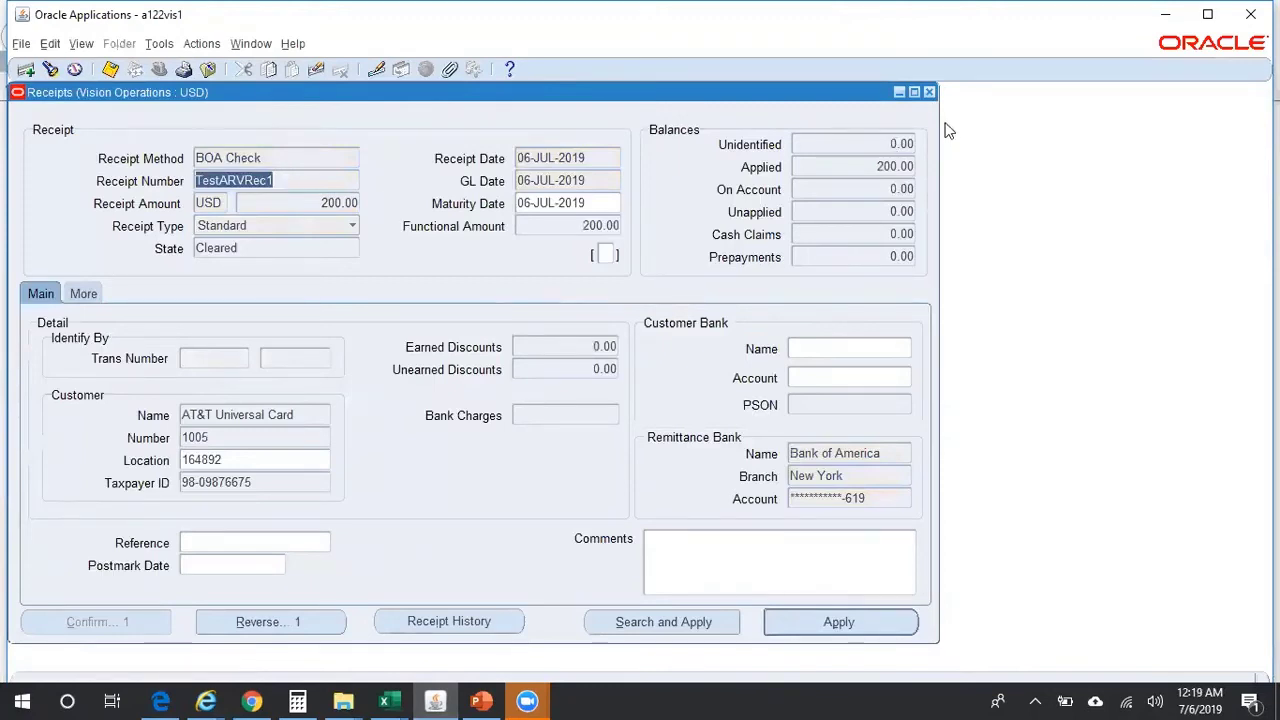
{"action": "left_click", "coordinate": [930, 92]}
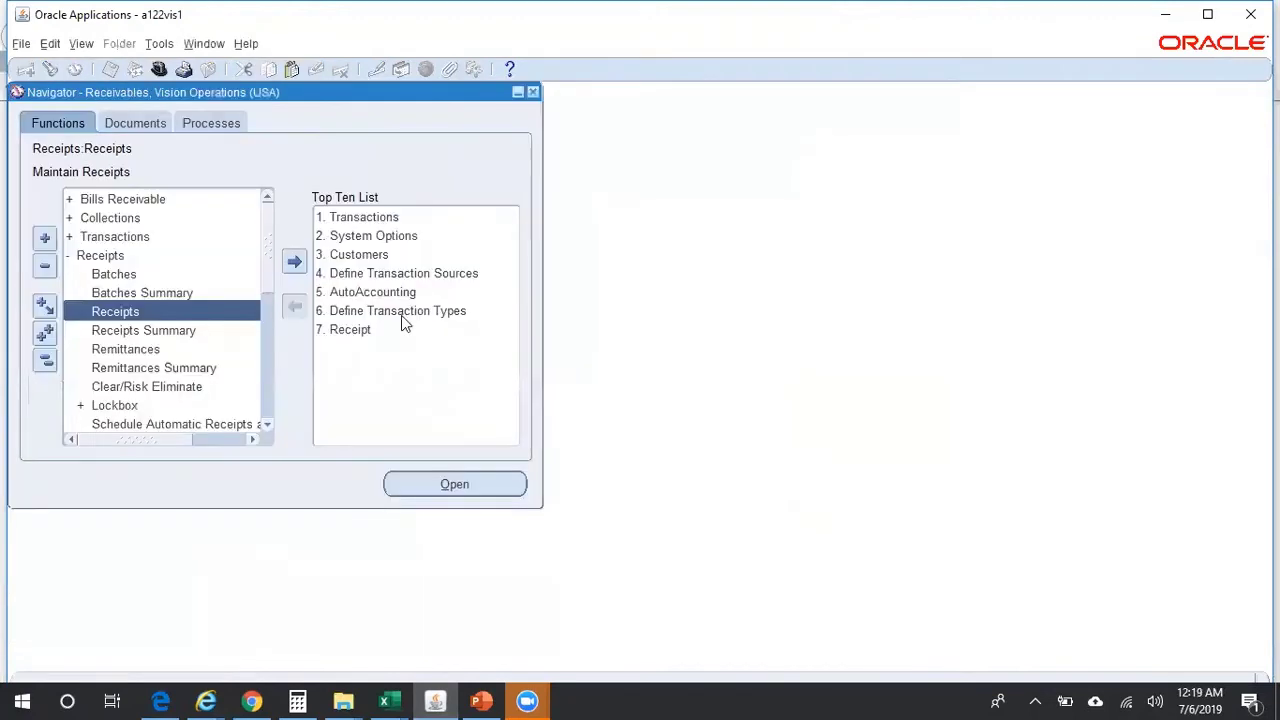
{"action": "double_click", "coordinate": [243, 311]}
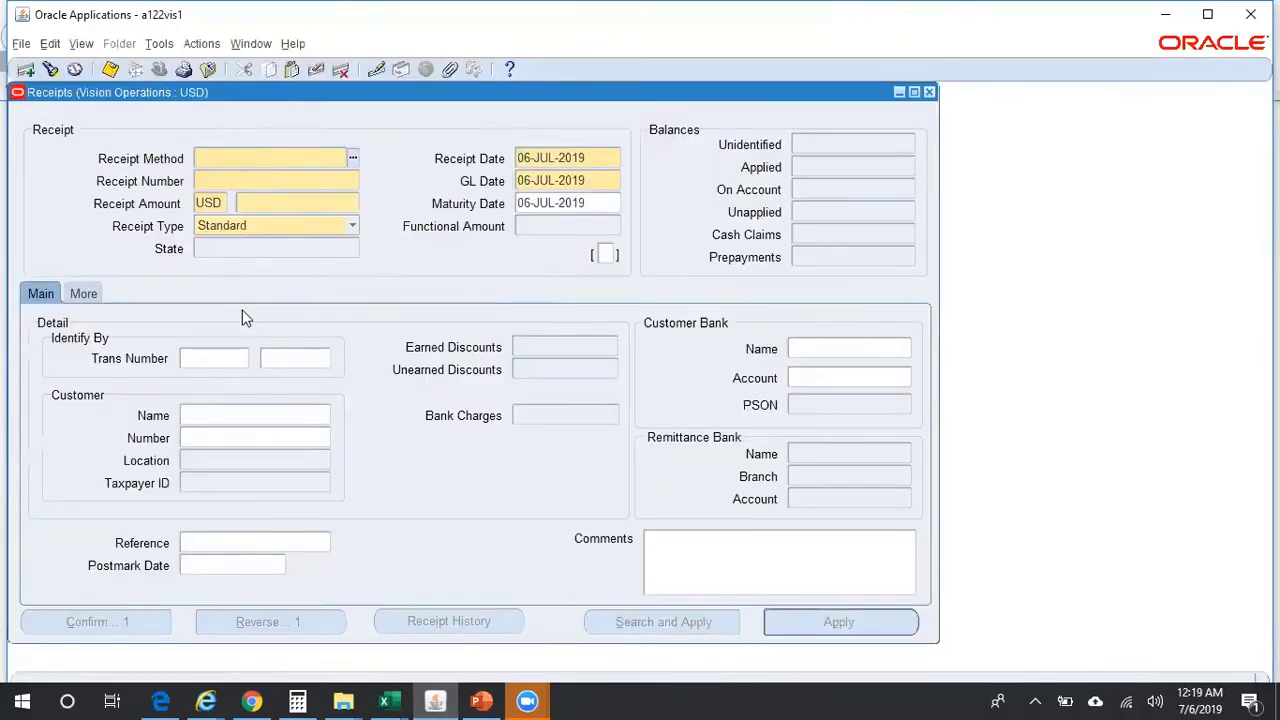
{"action": "key", "text": "F11"}
{"action": "key", "text": "Tab"}
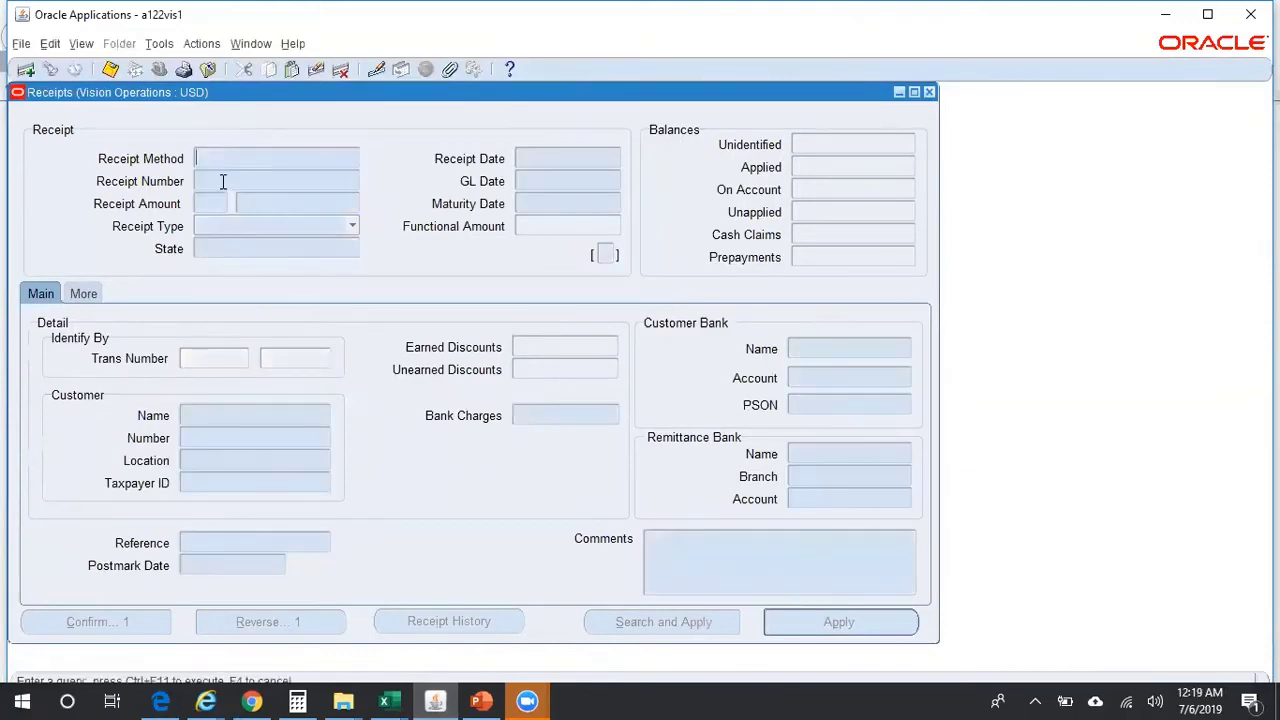
{"action": "key", "text": "ctrl+v"}
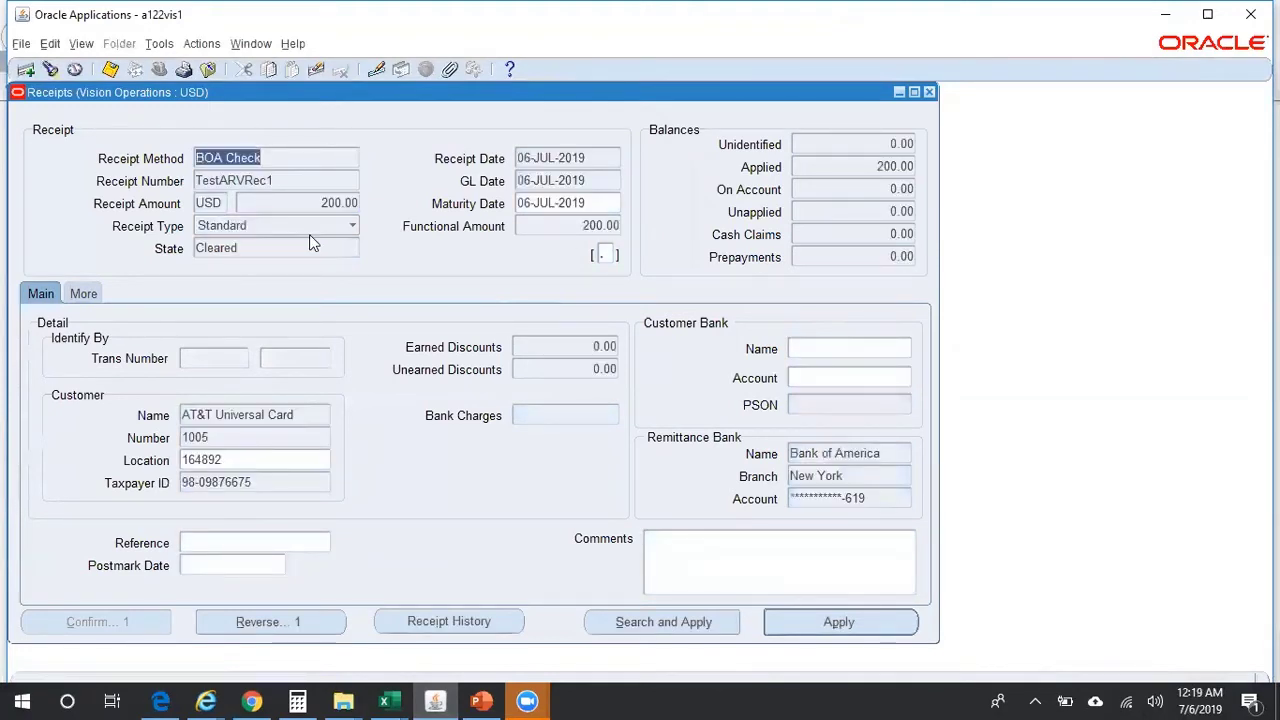
Check the receipt's applied balance and GL date, and open its Reverse window.
{"action": "left_click", "coordinate": [880, 167]}
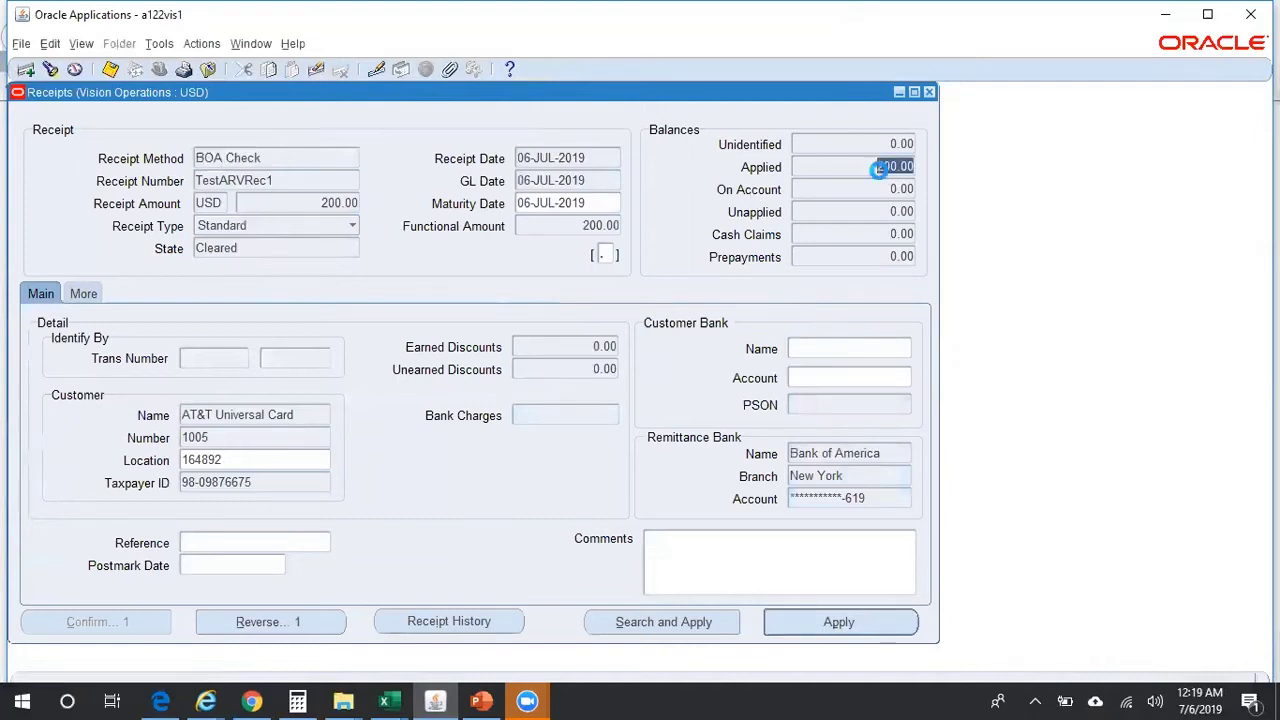
{"action": "left_click", "coordinate": [575, 180]}
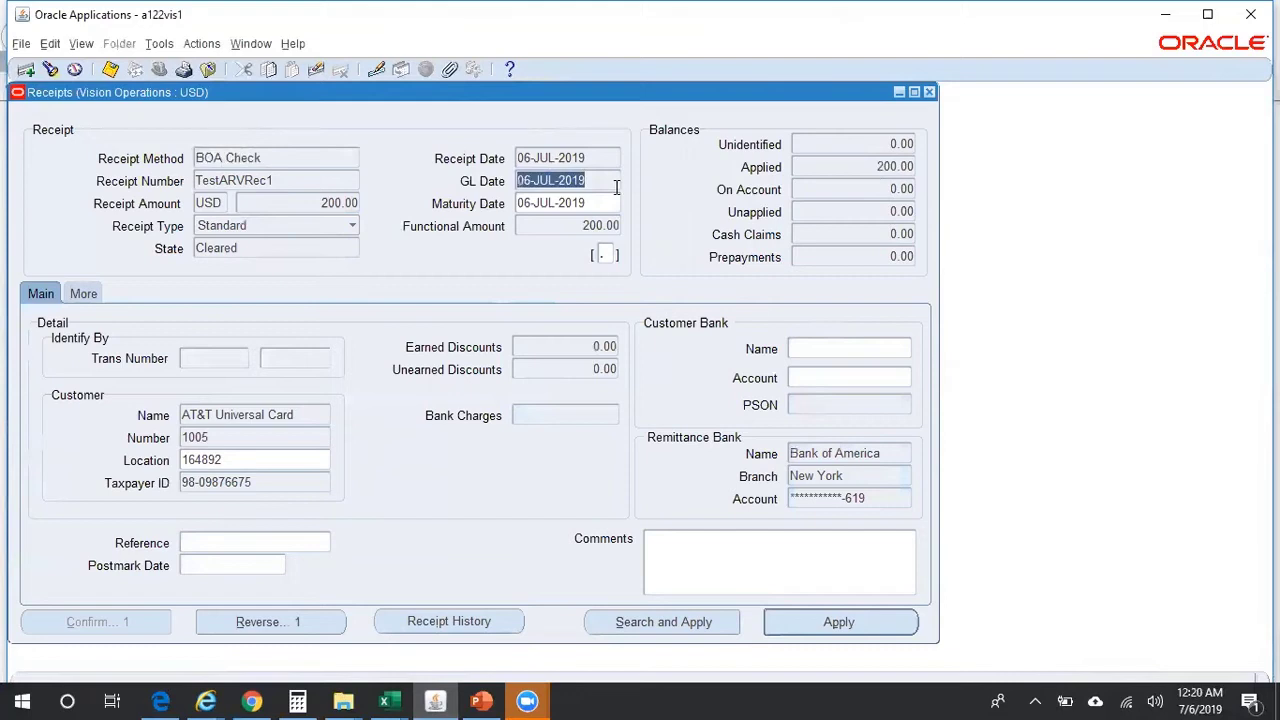
{"action": "left_click", "coordinate": [322, 628]}
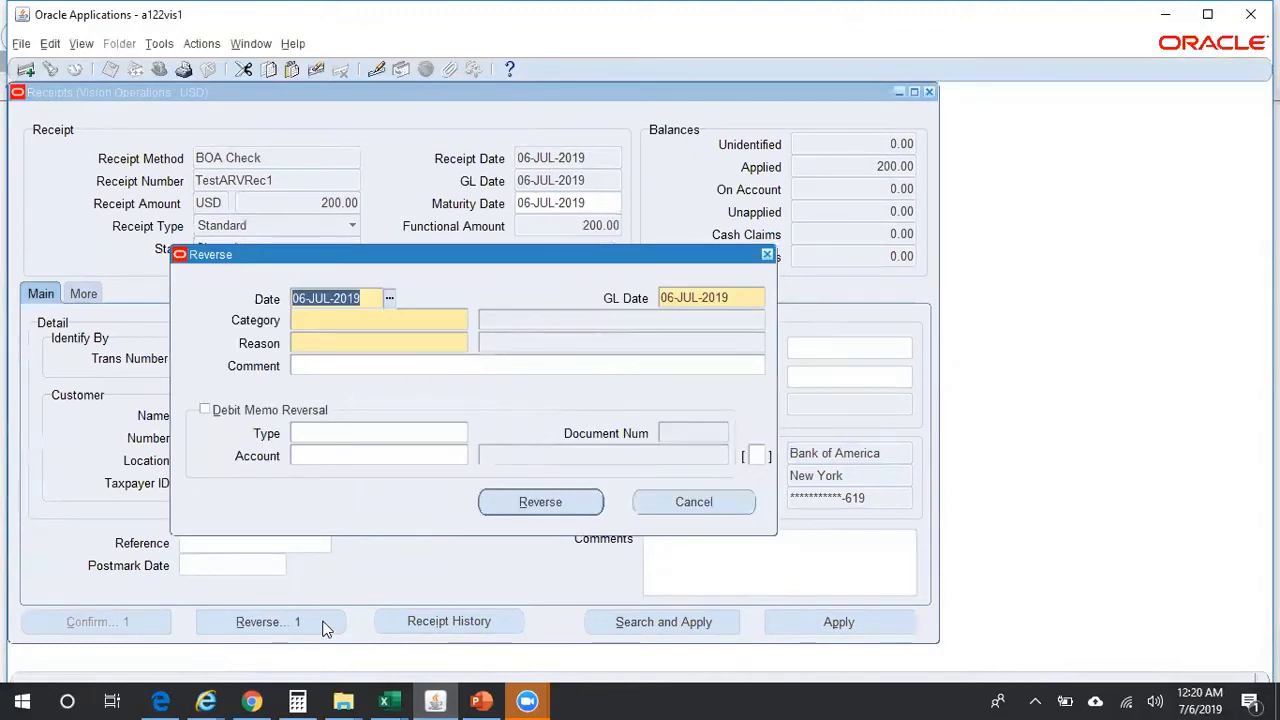
Review the available reversal categories and reversal reasons without choosing any.
{"action": "left_click", "coordinate": [371, 324]}
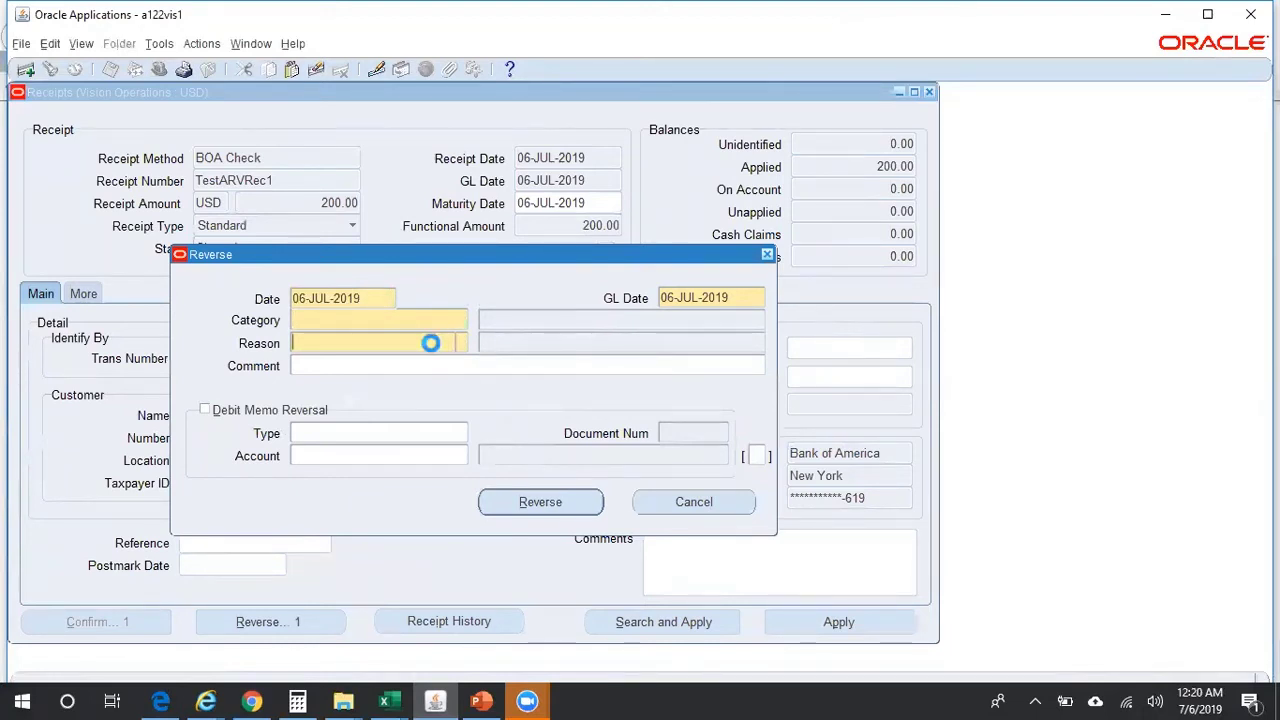
{"action": "left_click", "coordinate": [461, 319]}
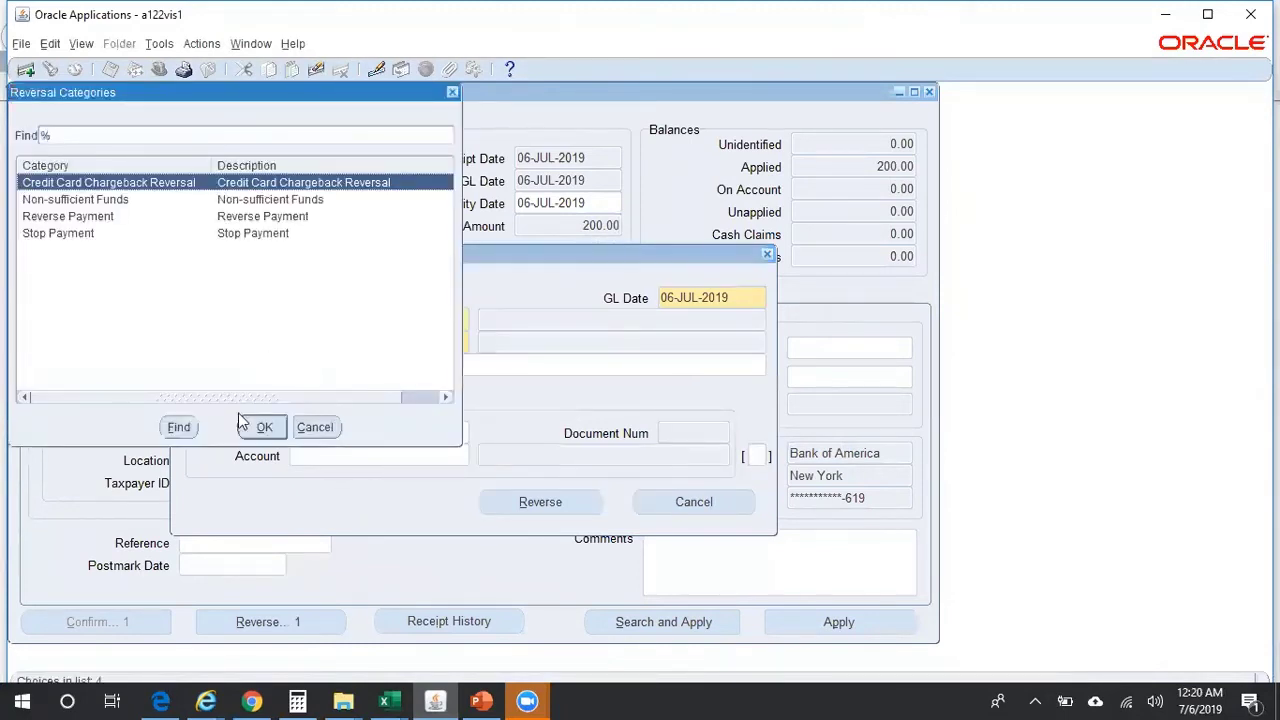
{"action": "left_click", "coordinate": [314, 427]}
{"action": "left_click", "coordinate": [358, 345]}
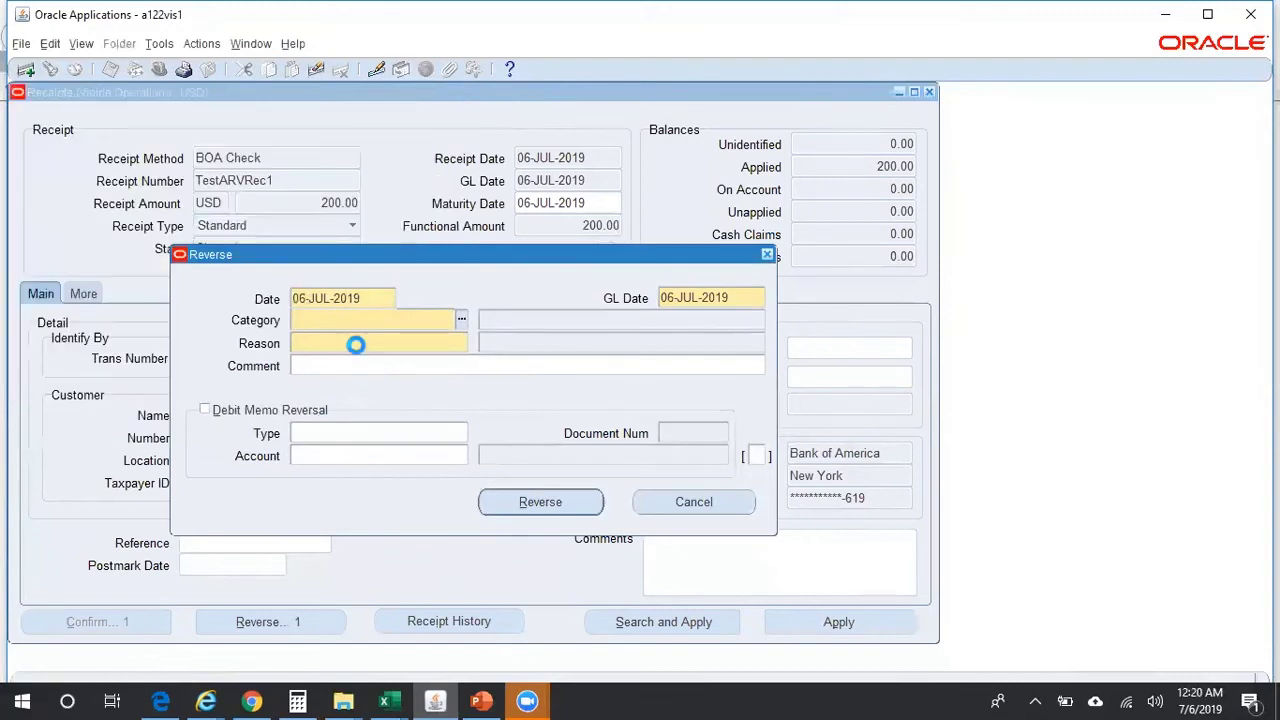
{"action": "left_click", "coordinate": [464, 343]}
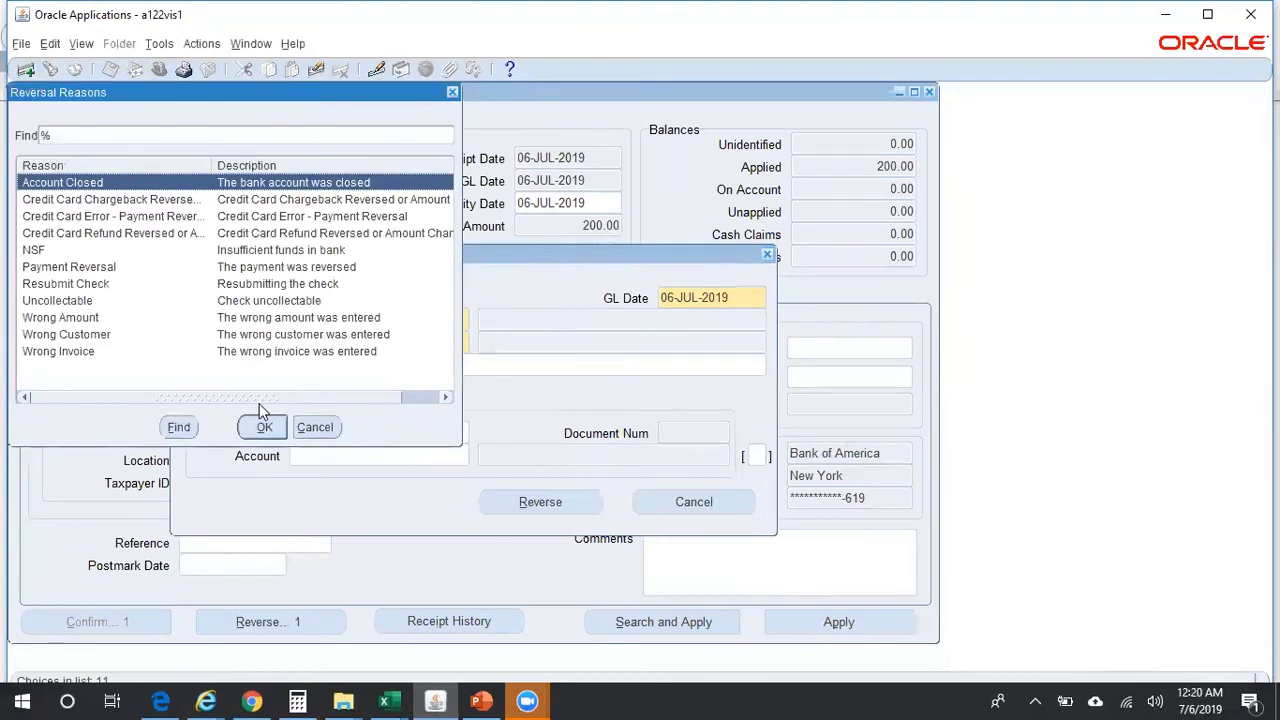
{"action": "left_click", "coordinate": [310, 428]}
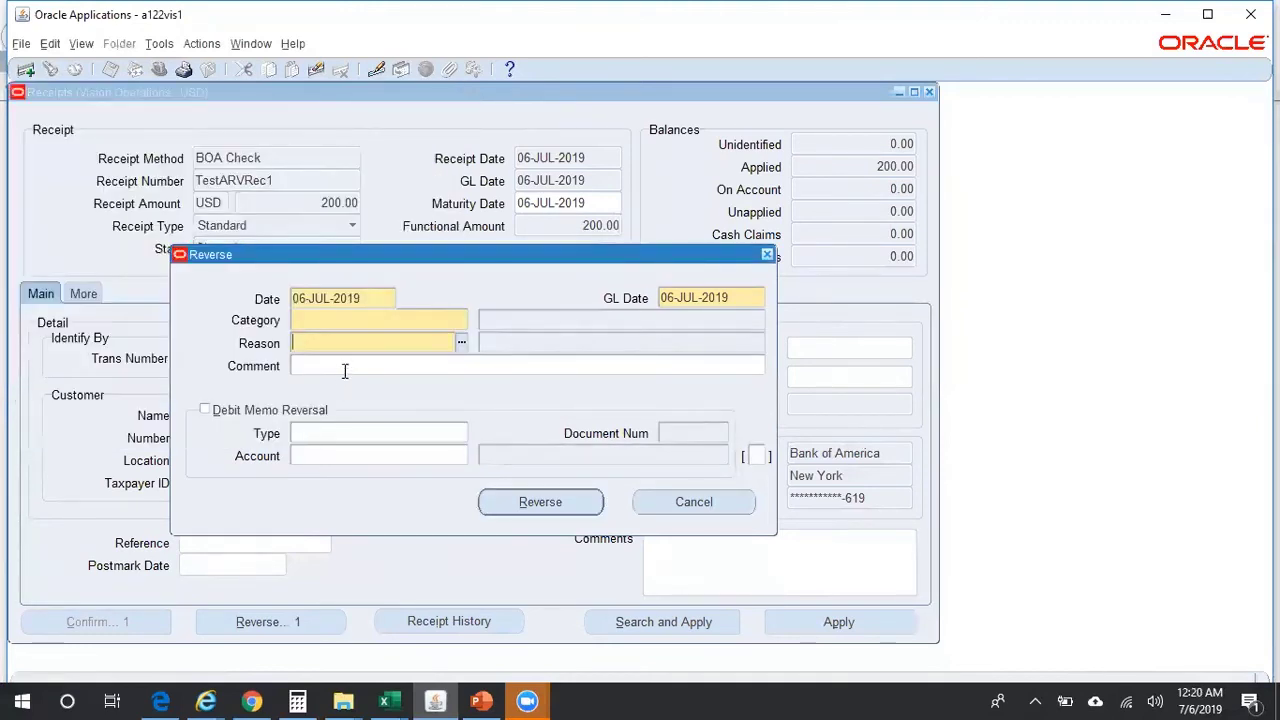
Set the reversal category to Non-sufficient Funds and the reversal reason to NSF.
{"action": "left_click", "coordinate": [403, 326]}
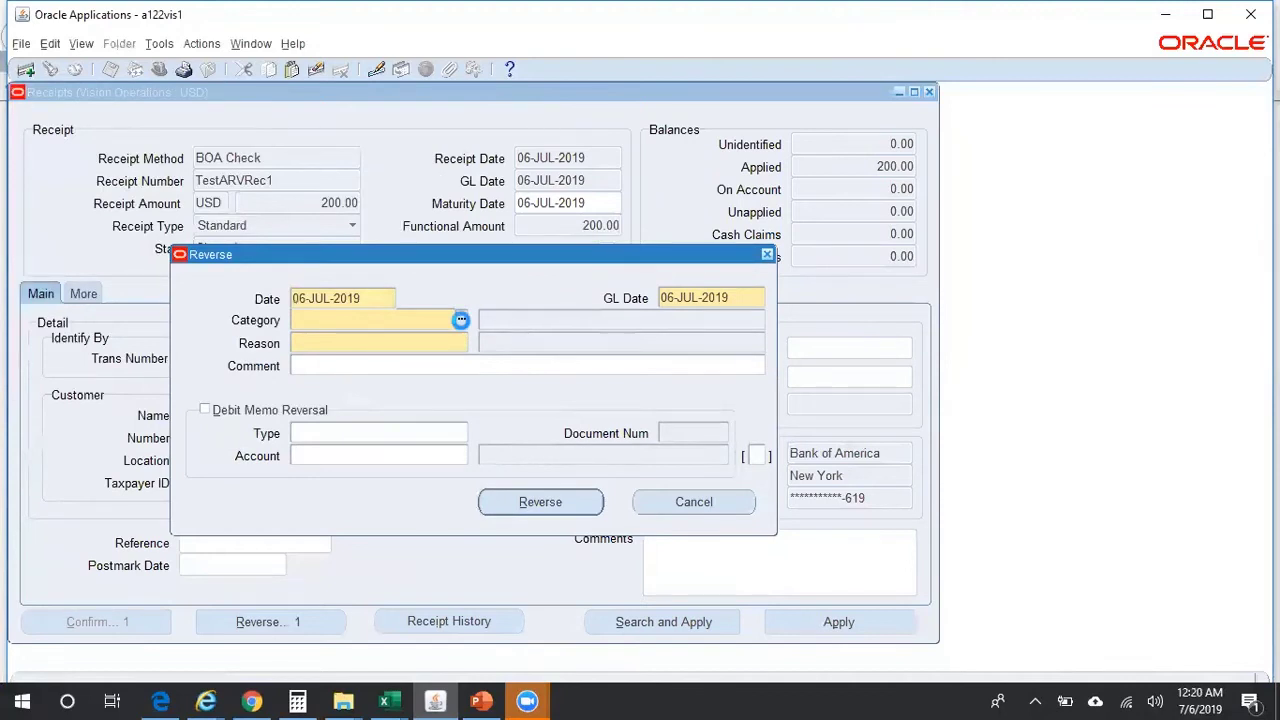
{"action": "left_click", "coordinate": [460, 321]}
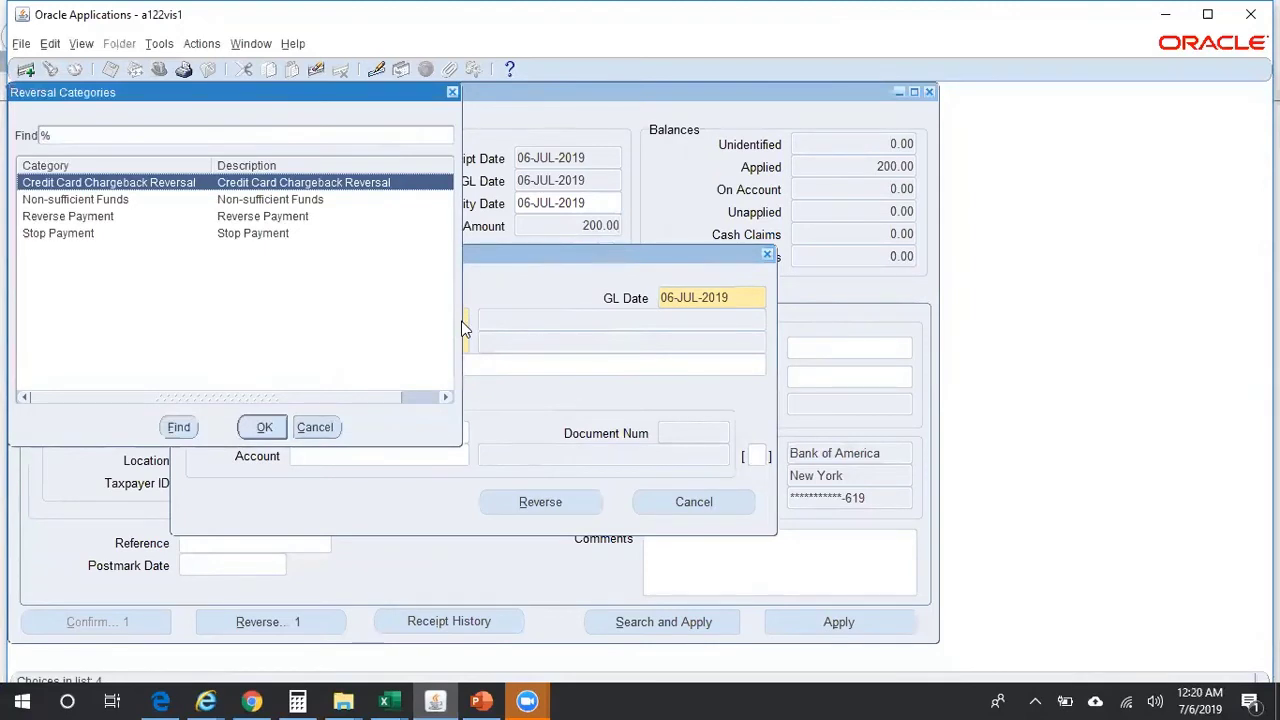
{"action": "left_click", "coordinate": [251, 202]}
{"action": "left_click", "coordinate": [272, 425]}
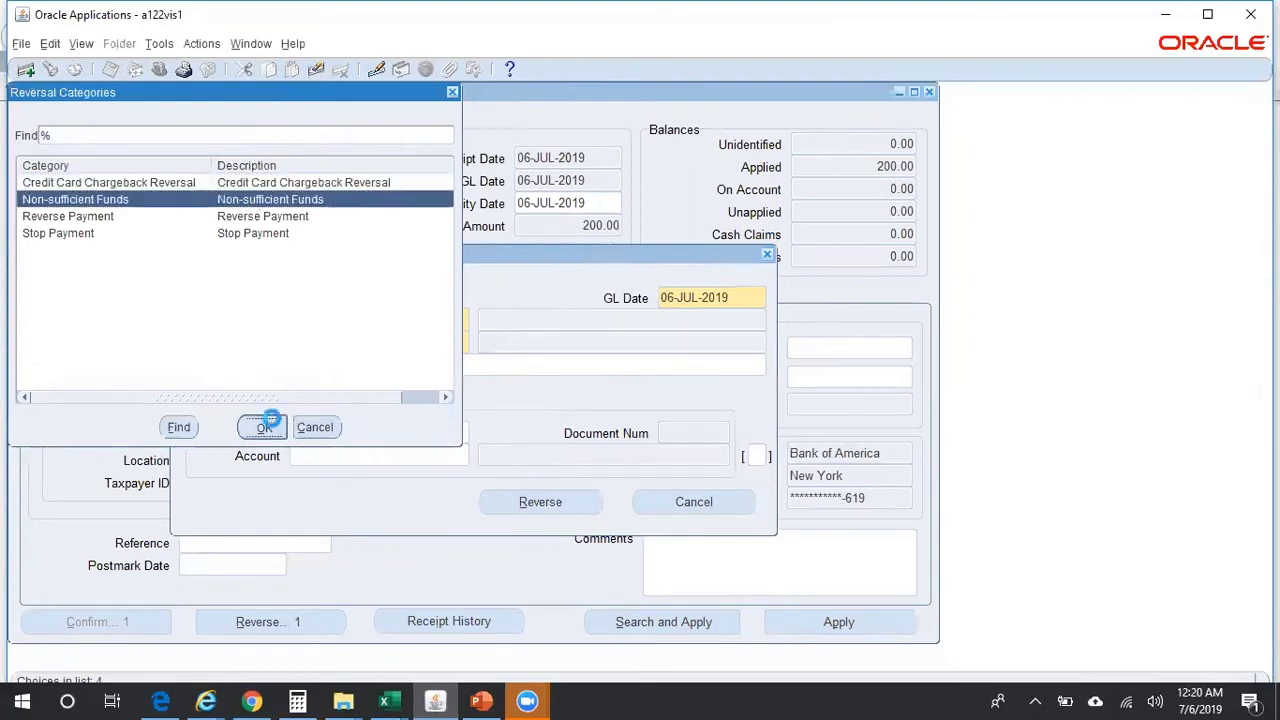
{"action": "left_click", "coordinate": [461, 342]}
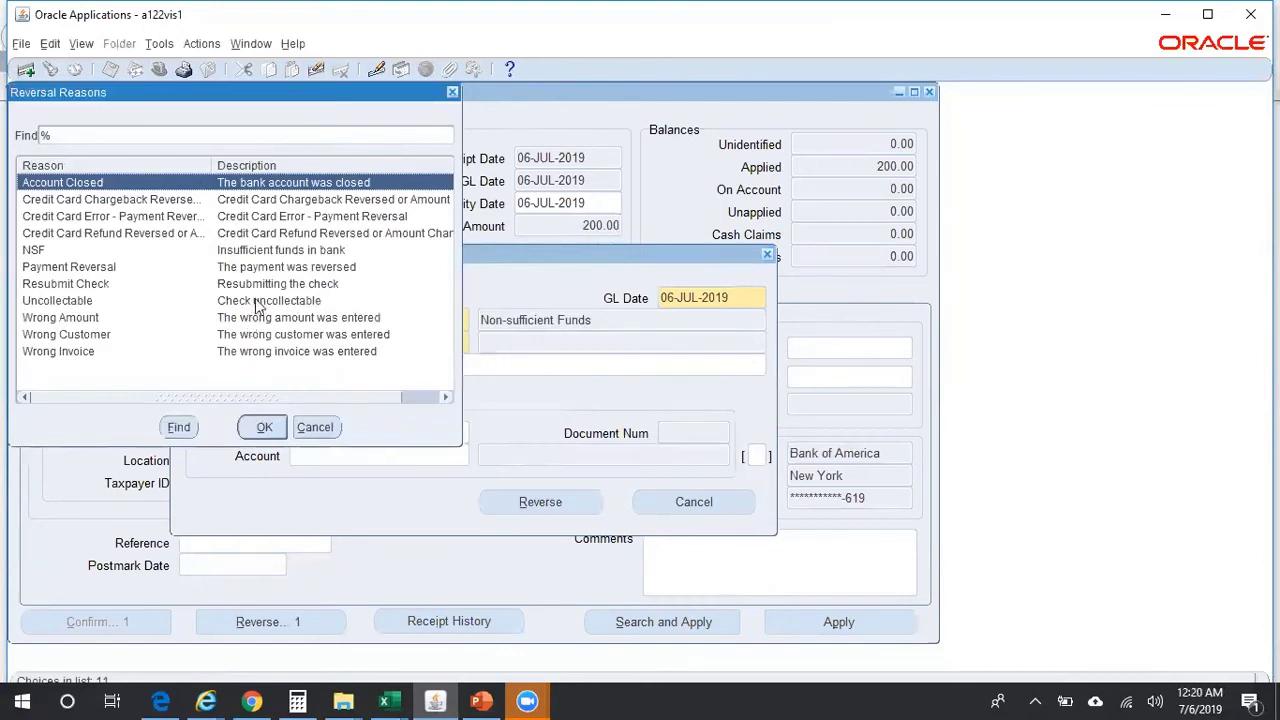
{"action": "left_click", "coordinate": [314, 254]}
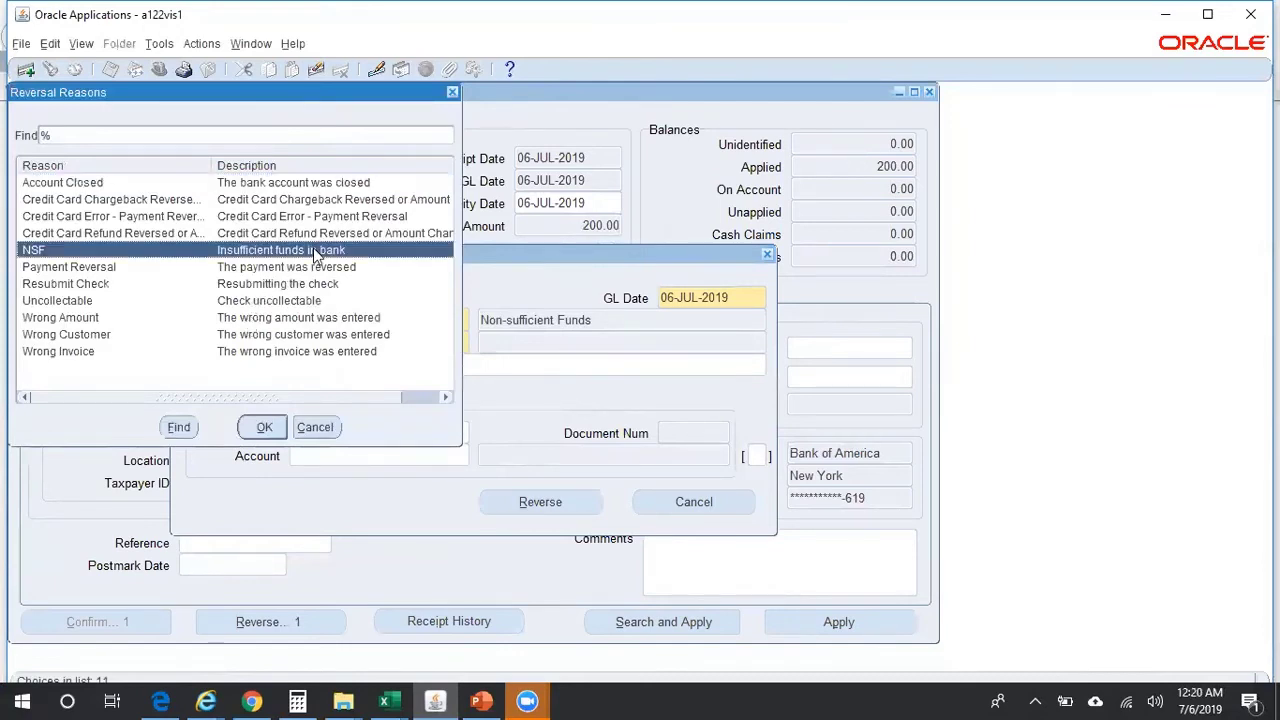
{"action": "left_click", "coordinate": [264, 428]}
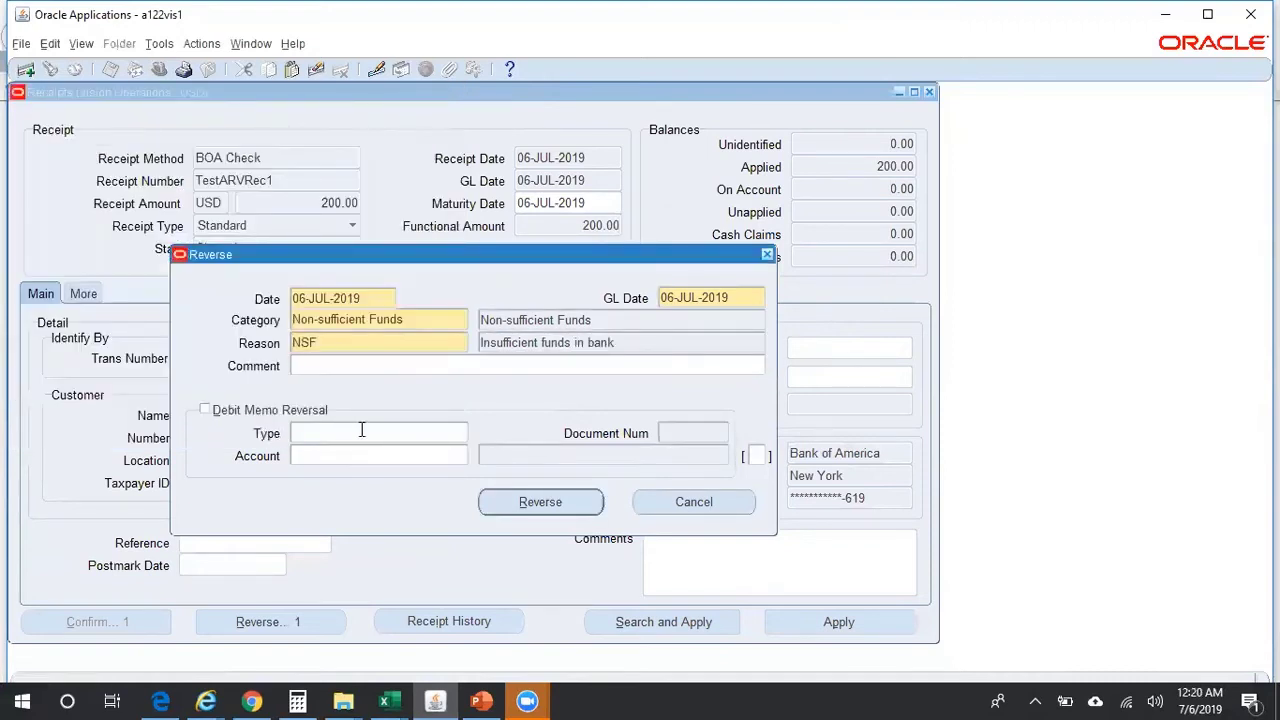
Try to set the reversal date to 04-JUL-2019, earlier than the receipt date.
{"action": "left_click", "coordinate": [376, 296]}
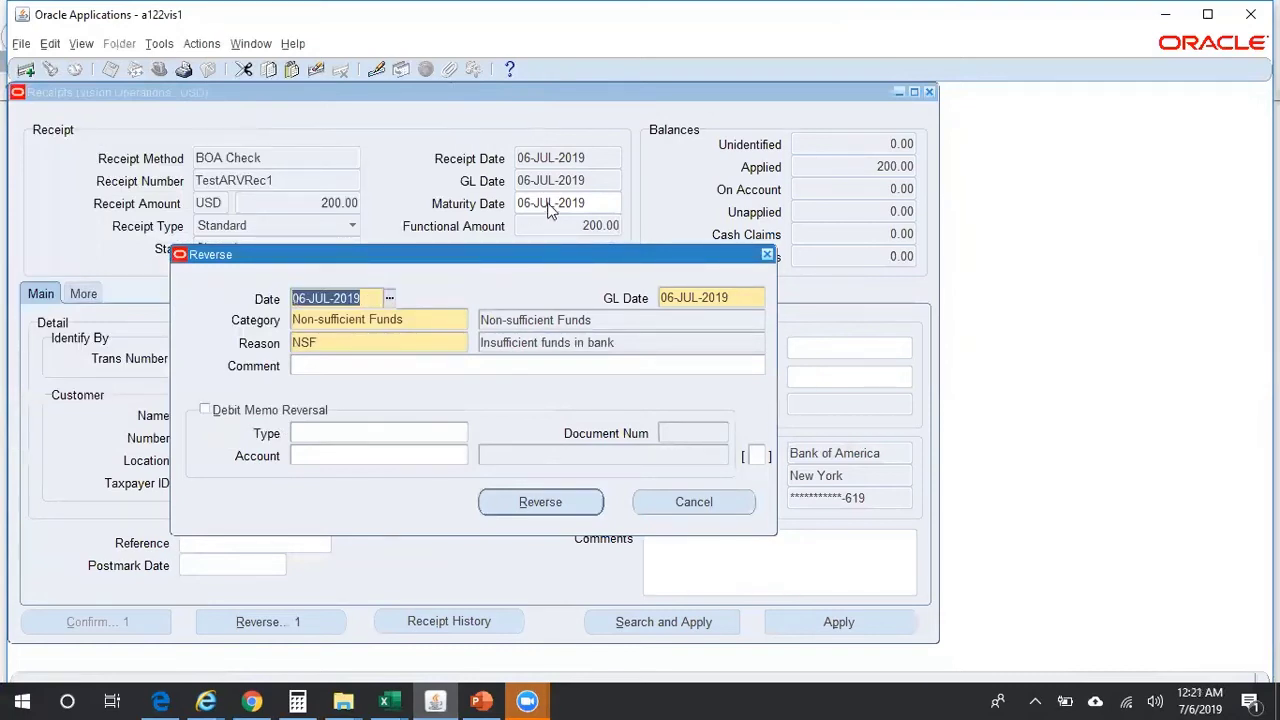
{"action": "left_click", "coordinate": [389, 298]}
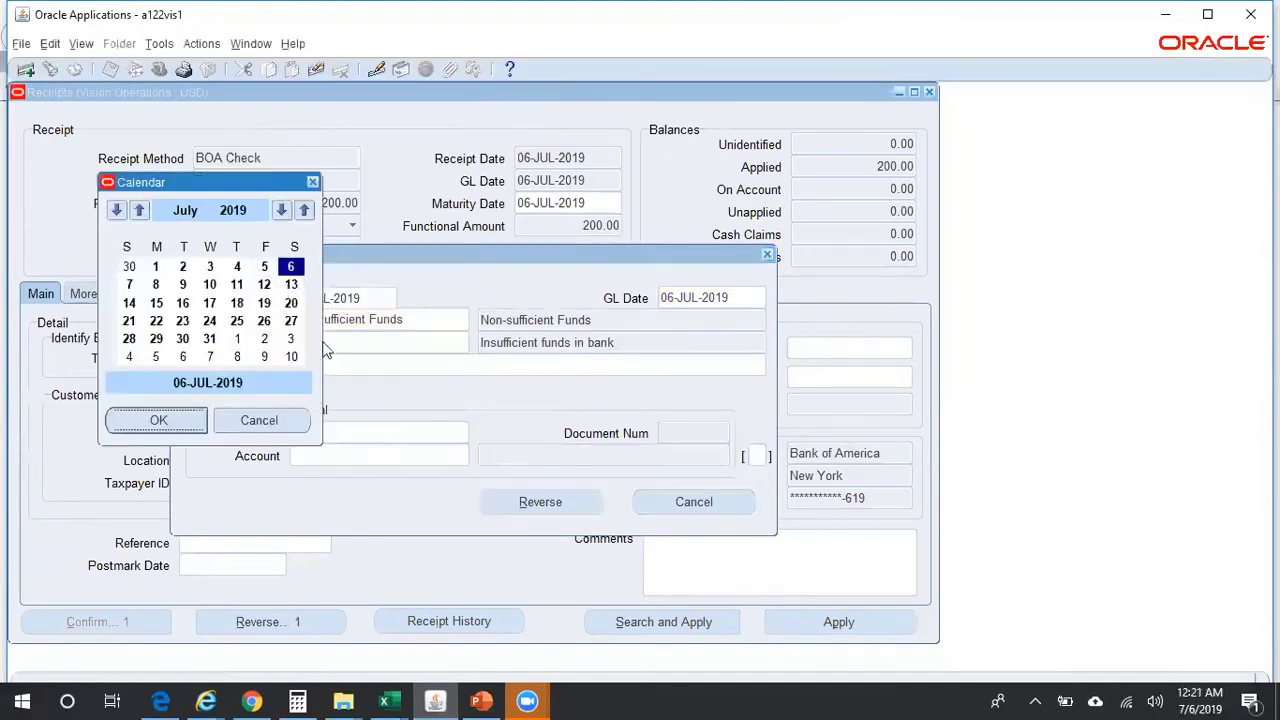
{"action": "left_click", "coordinate": [237, 268]}
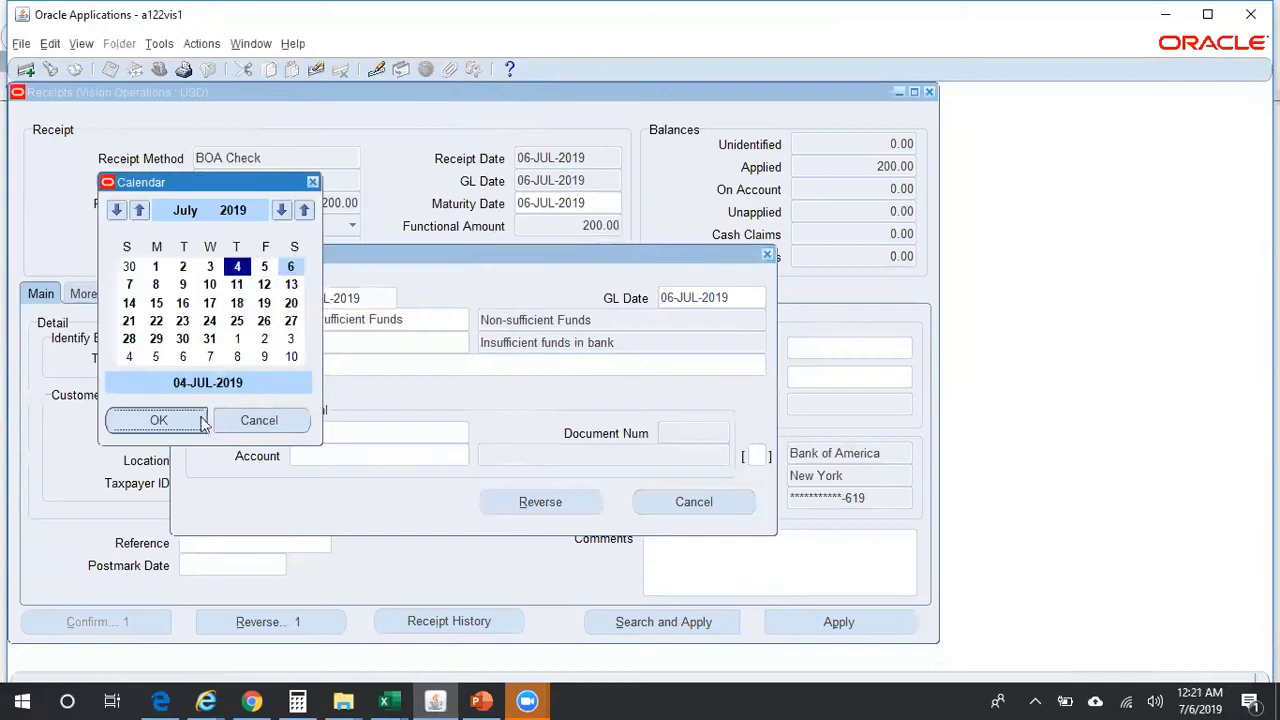
{"action": "left_click", "coordinate": [192, 422]}
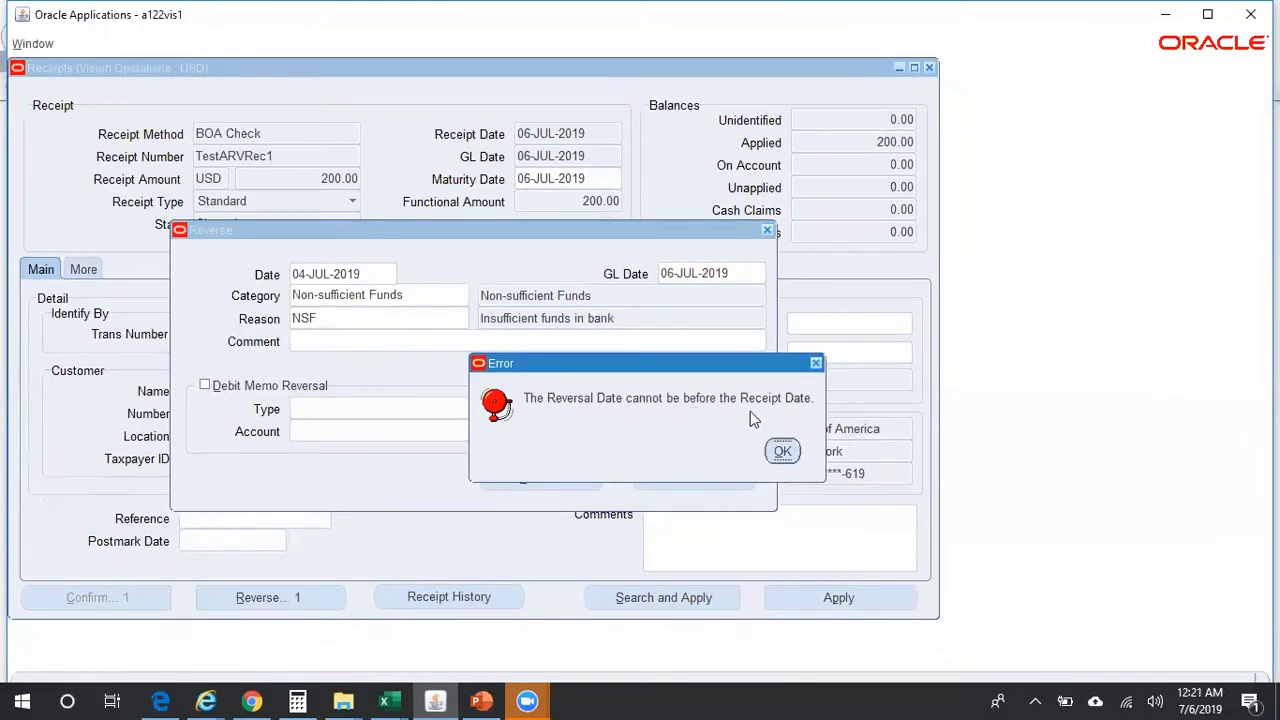
{"action": "left_click", "coordinate": [783, 451]}
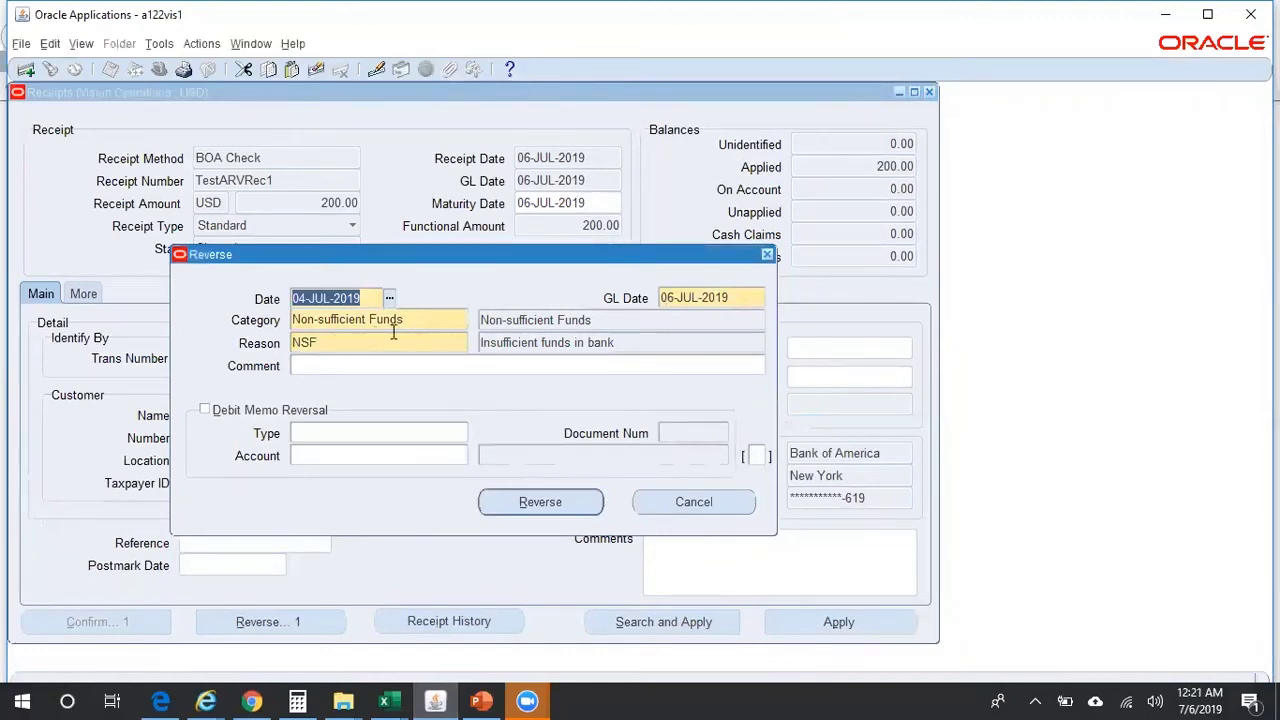
Set the reversal date to 06-JUL-2019, reverse the receipt, and check its state.
{"action": "type", "text": "06-"}
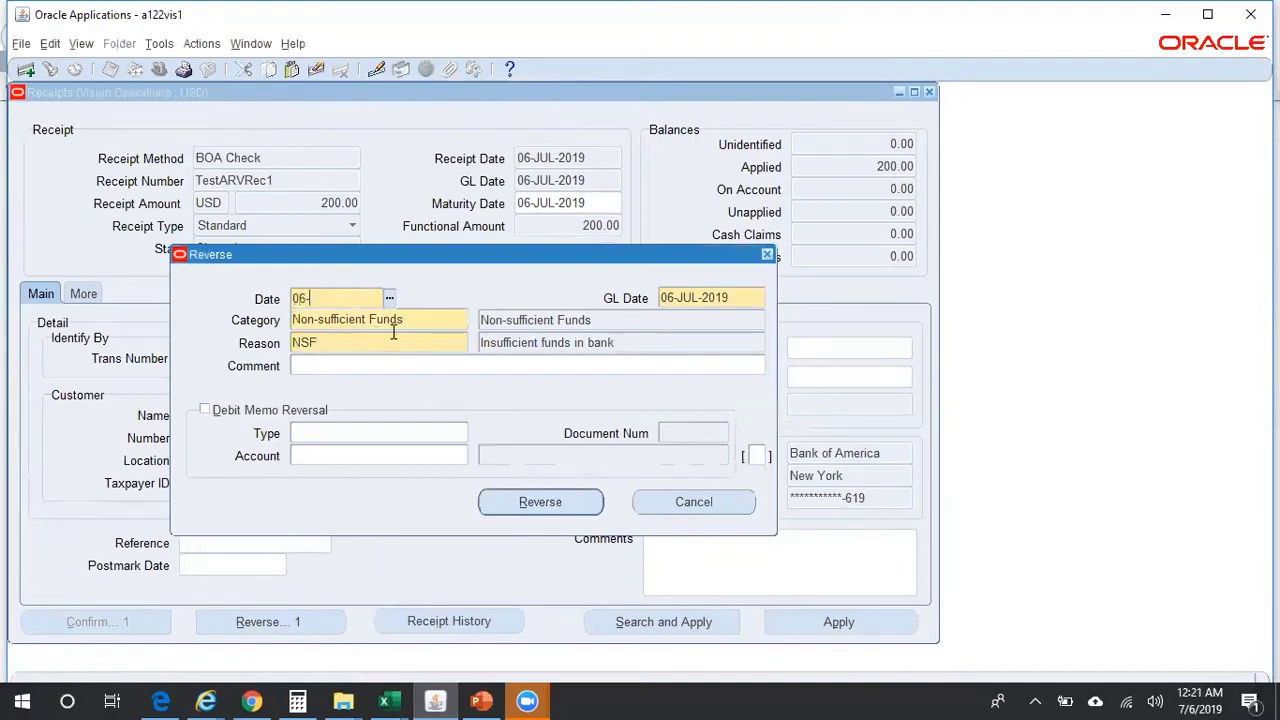
{"action": "type", "text": "JUL-2019"}
{"action": "key", "text": "Tab"}
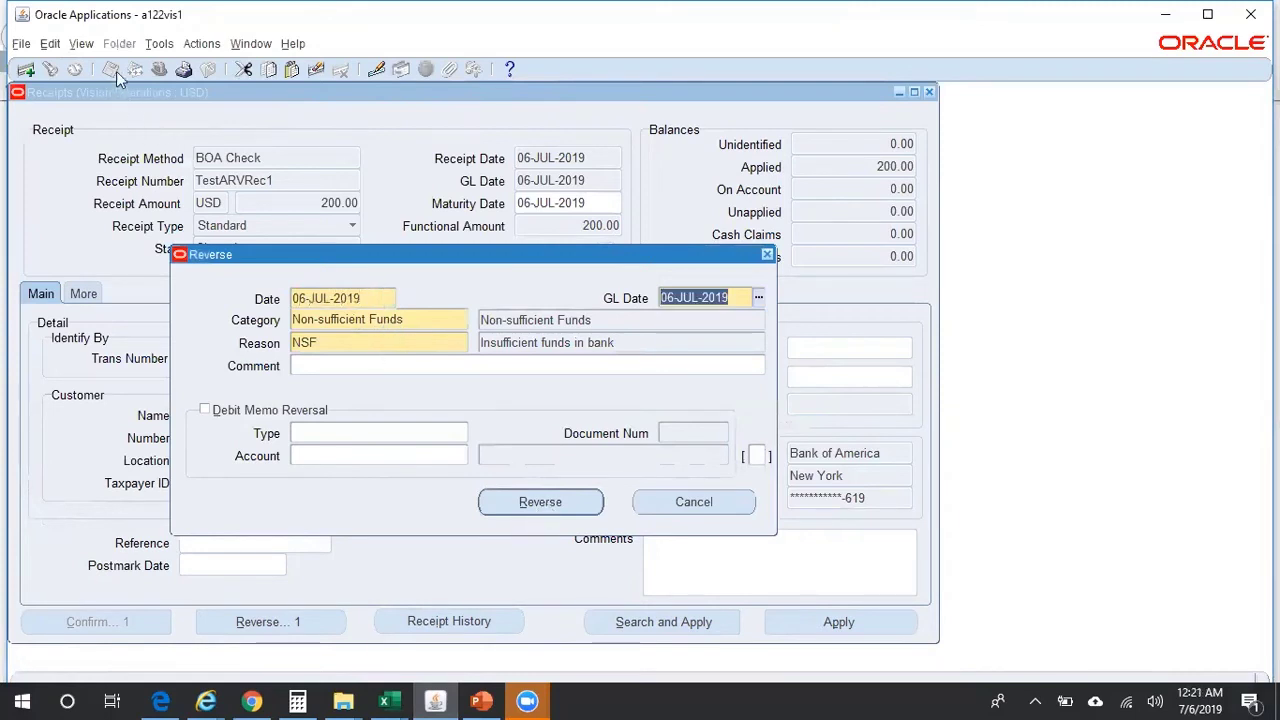
{"action": "left_click", "coordinate": [567, 502]}
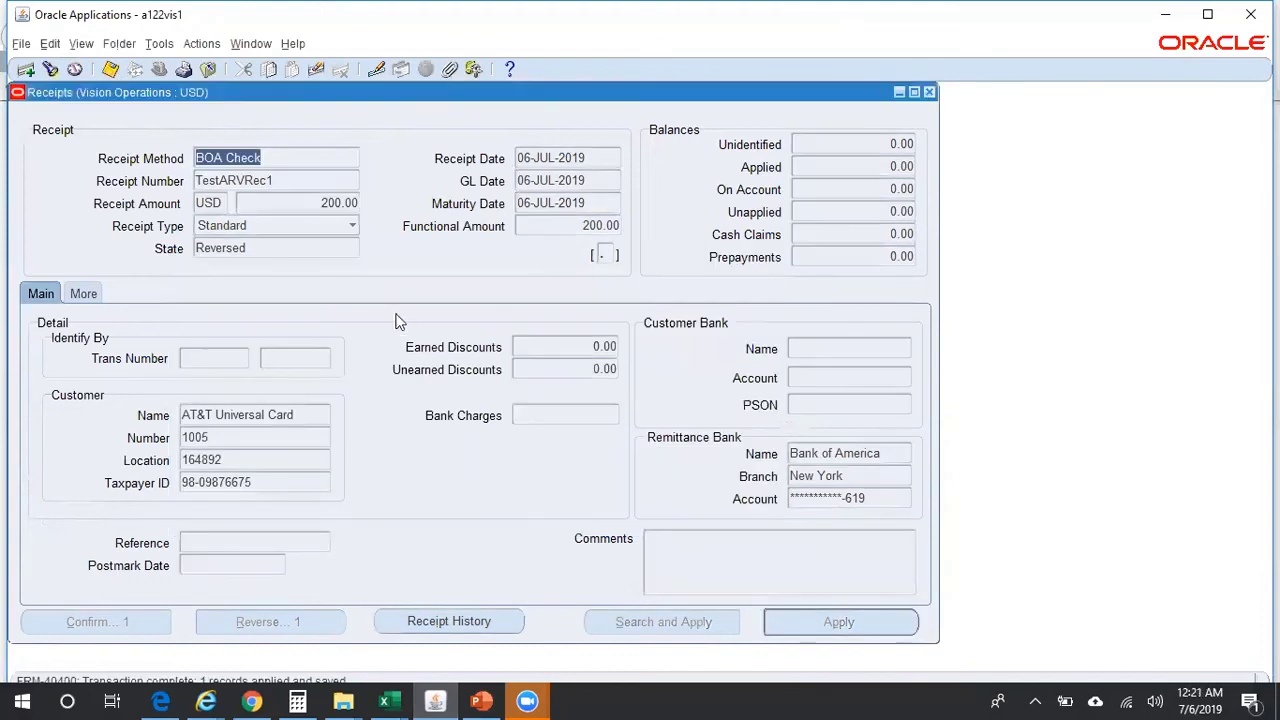
{"action": "left_click", "coordinate": [271, 251]}
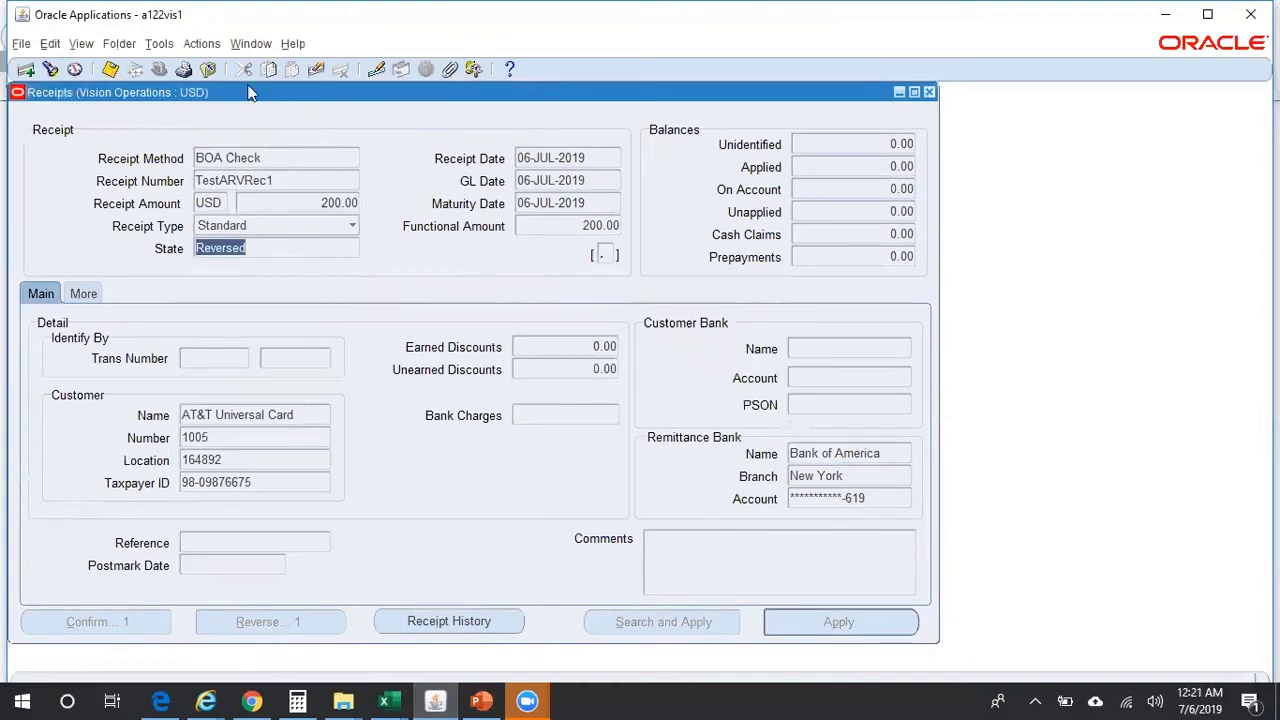
Create draft accounting for the reversed receipt TestARVRec1.
{"action": "left_click", "coordinate": [204, 47]}
{"action": "mouse_move", "coordinate": [162, 46]}
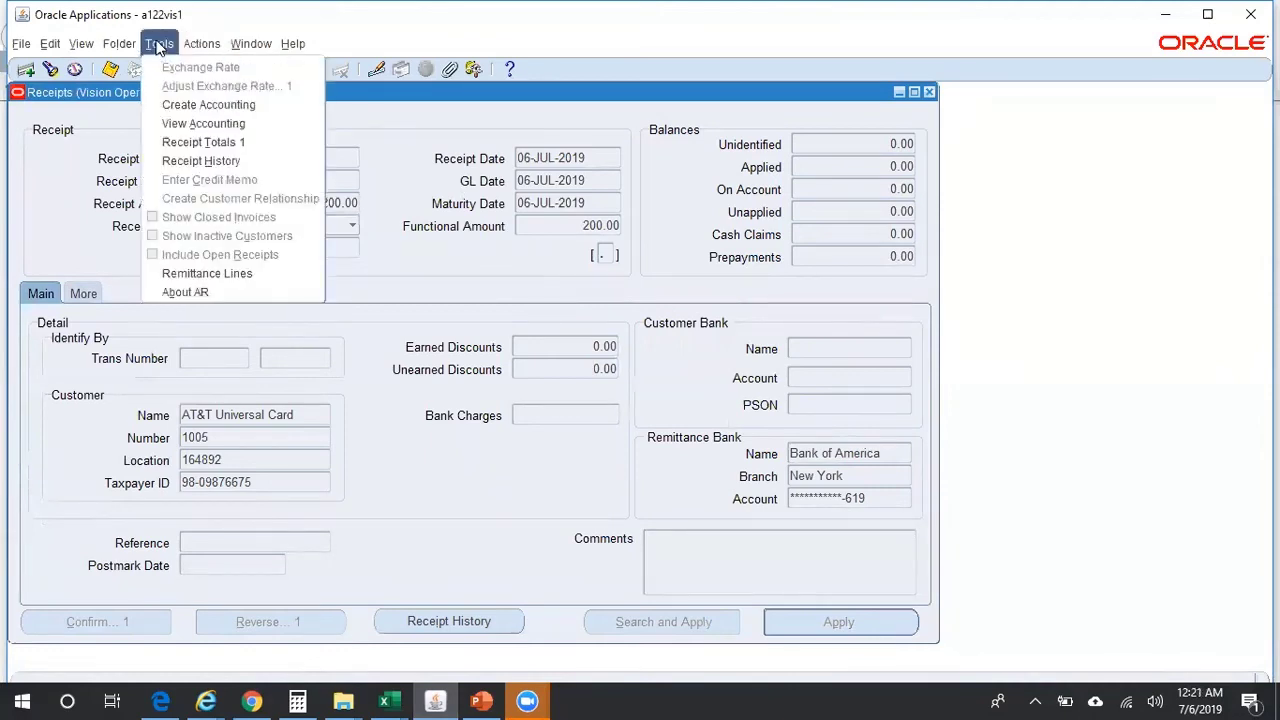
{"action": "left_click", "coordinate": [194, 104]}
{"action": "left_click", "coordinate": [376, 356]}
{"action": "left_click", "coordinate": [432, 475]}
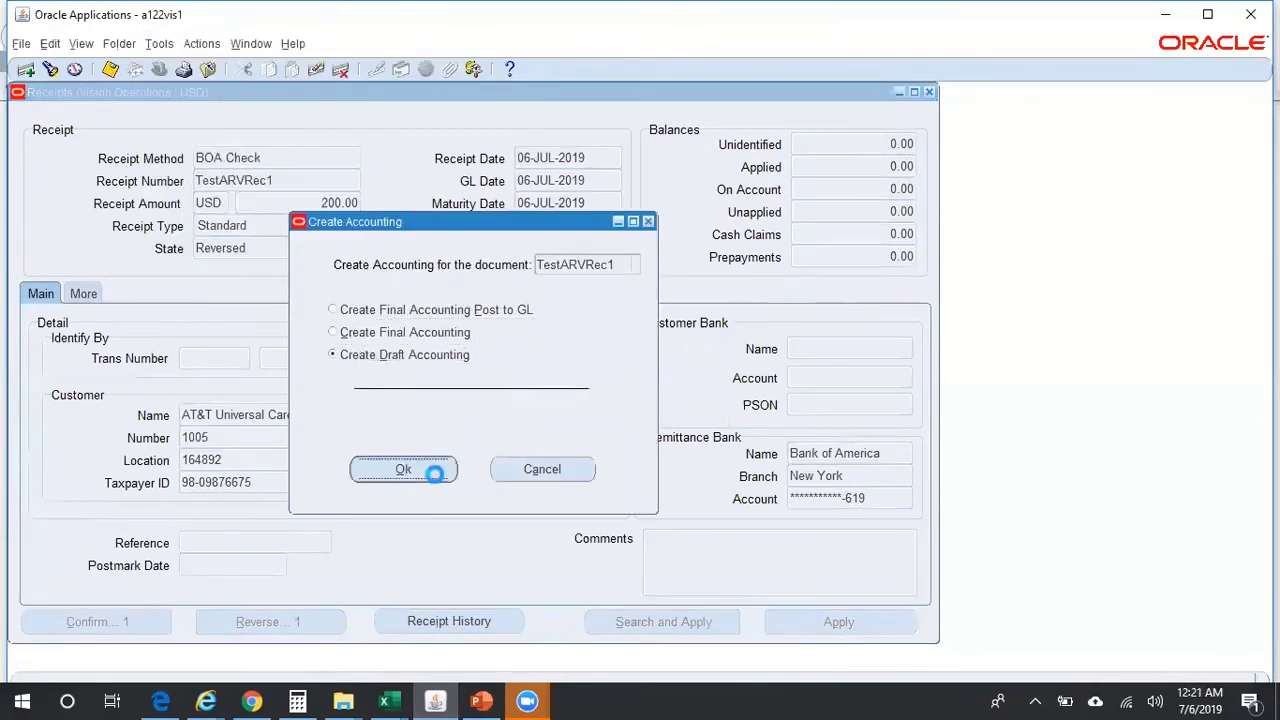
{"action": "left_click", "coordinate": [763, 411]}
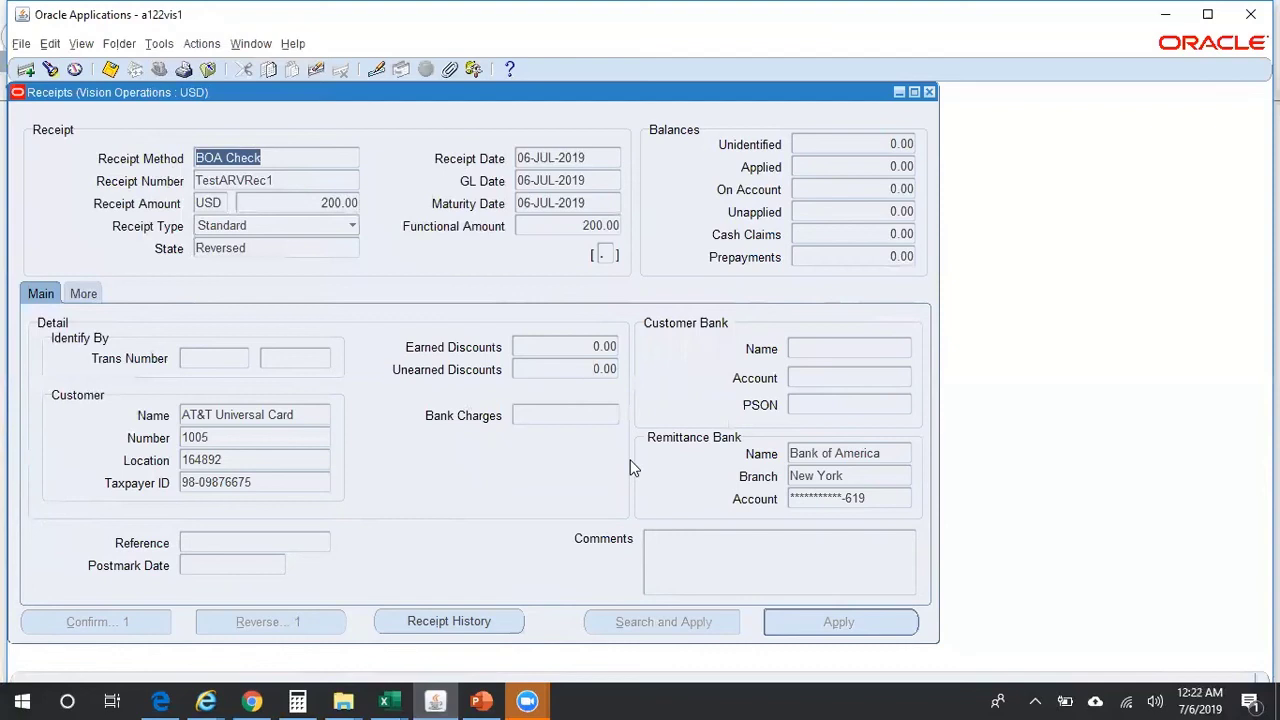
View the receipt's accounting and examine its subledger journal entry lines in the Internet Explorer window.
{"action": "left_click", "coordinate": [159, 44]}
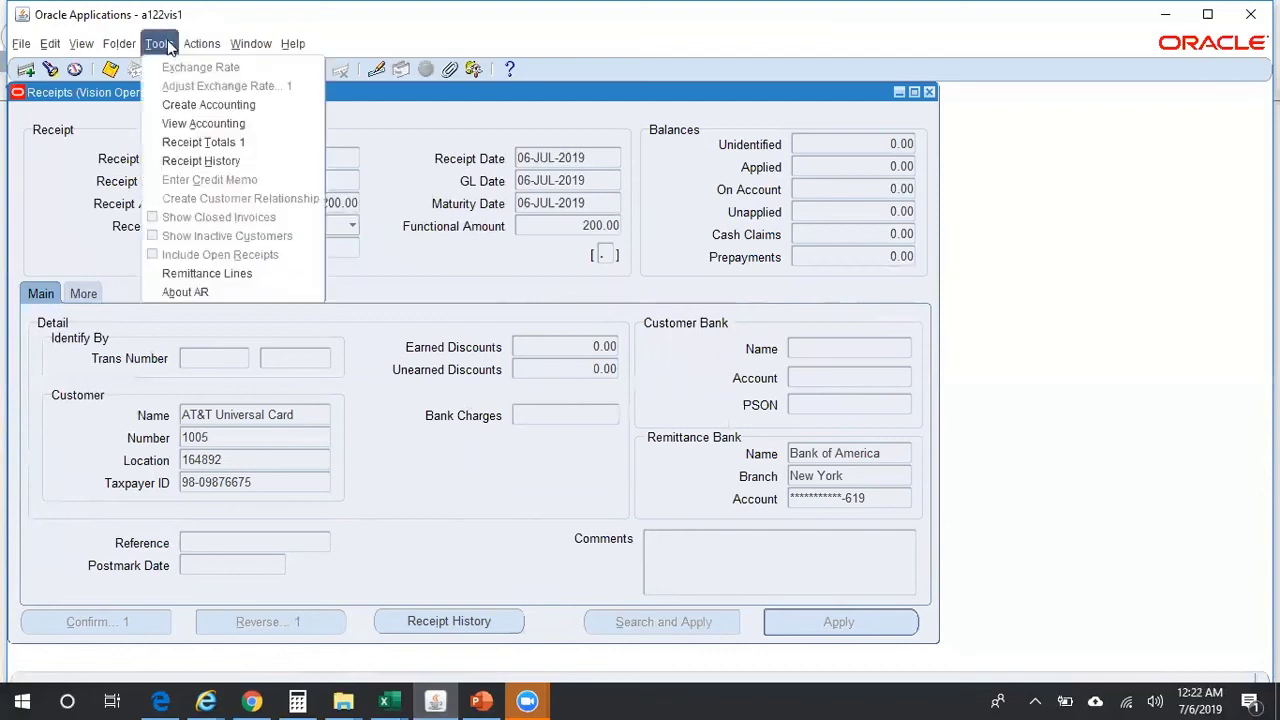
{"action": "left_click", "coordinate": [215, 126]}
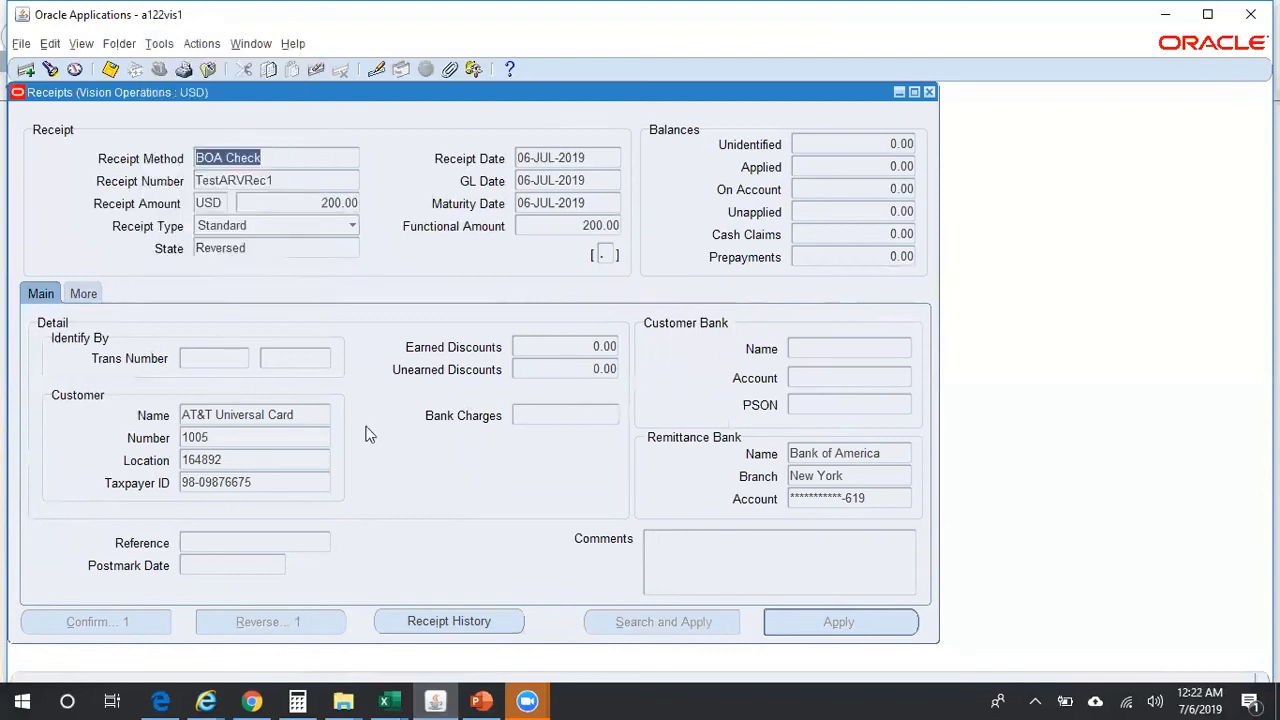
{"action": "left_click", "coordinate": [207, 700]}
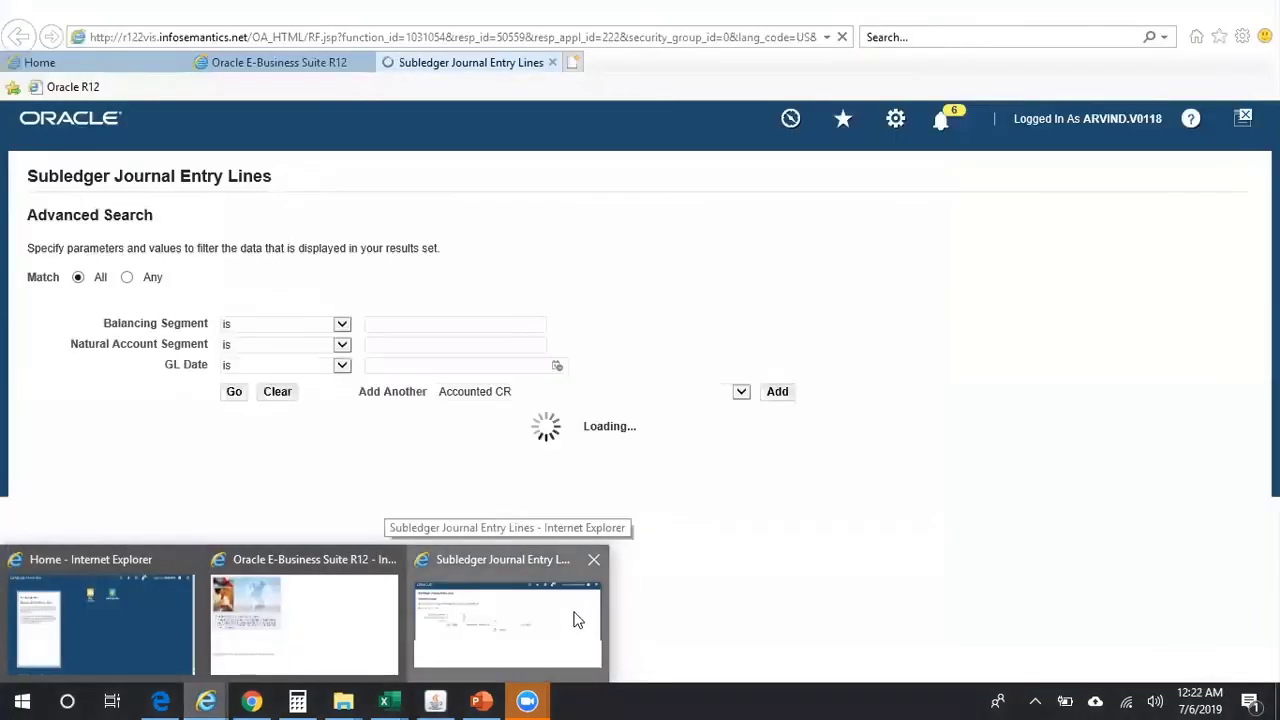
{"action": "left_click", "coordinate": [578, 620]}
{"action": "scroll", "coordinate": [640, 450], "scroll_direction": "down", "scroll_amount": 2}
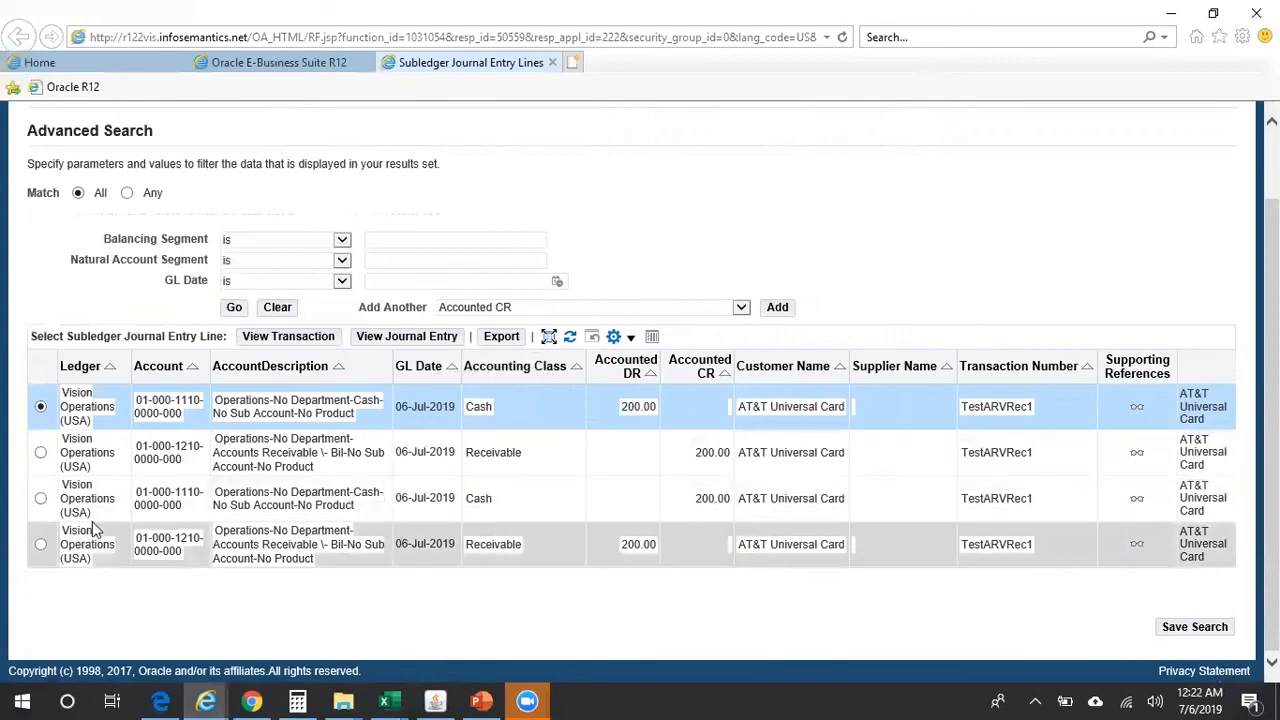
Open the journal entry of the Cash credit line and examine its debit and credit lines.
{"action": "left_click", "coordinate": [40, 499]}
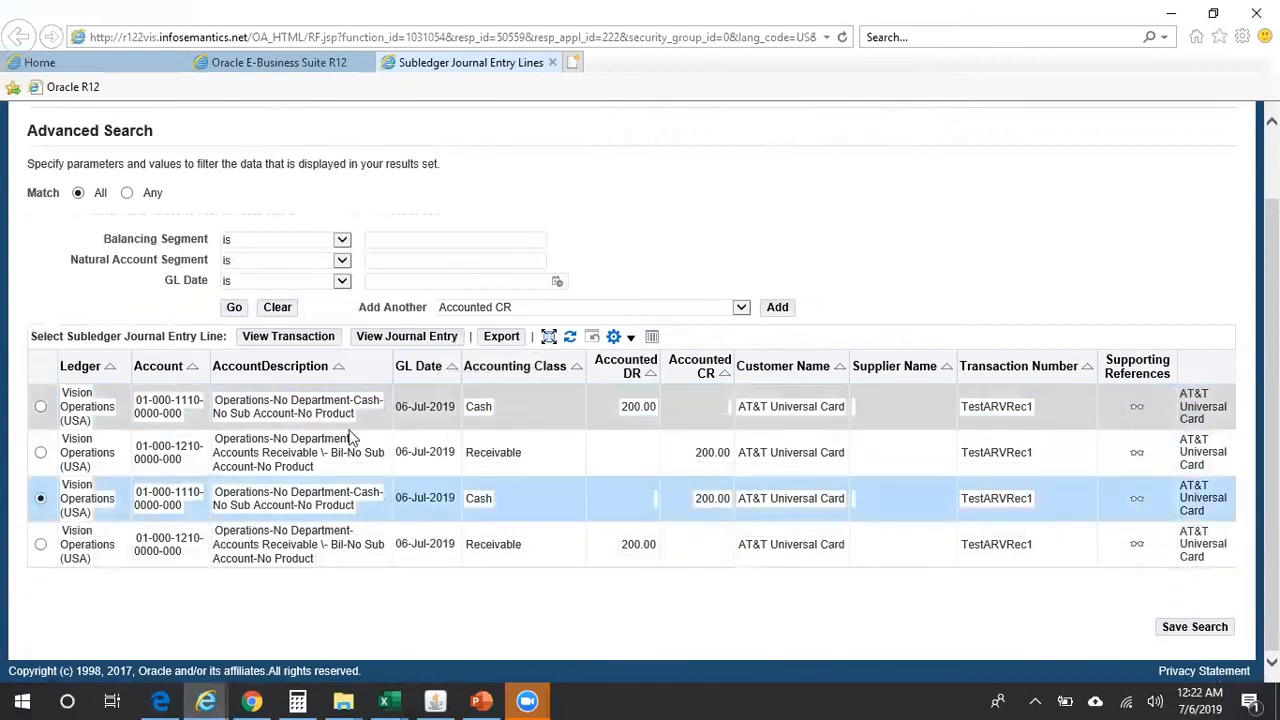
{"action": "left_click", "coordinate": [419, 338]}
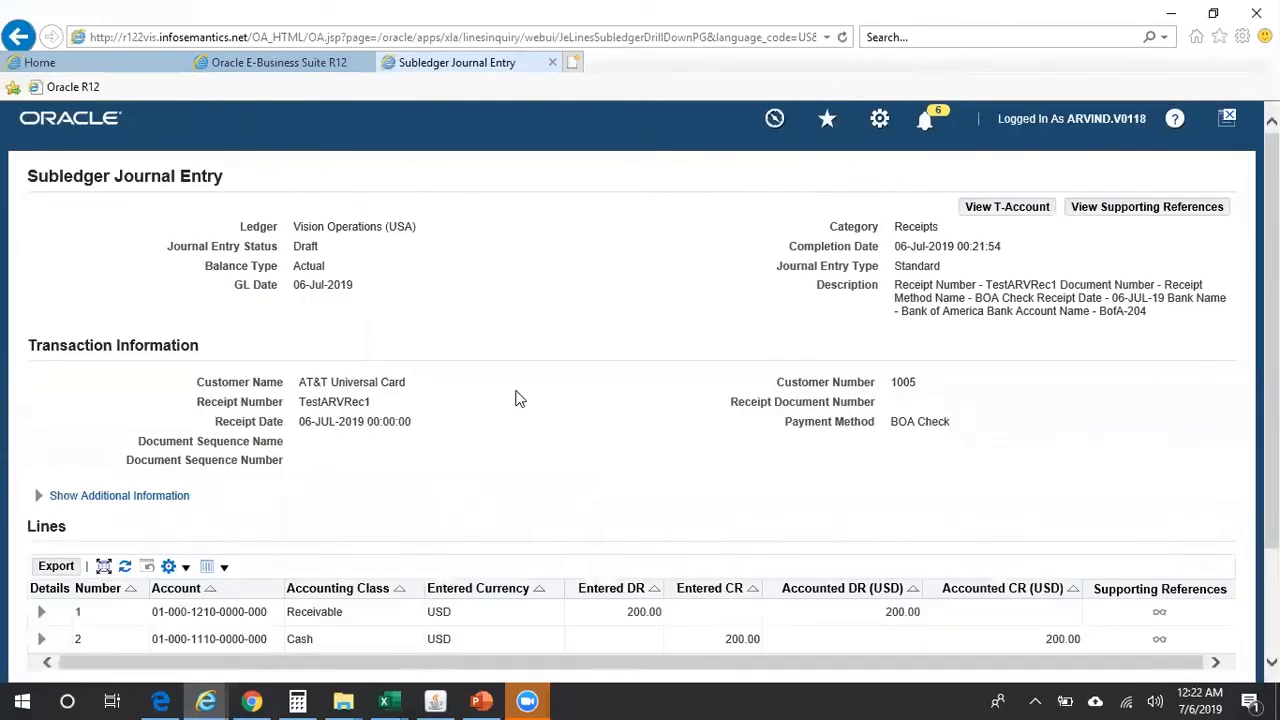
{"action": "scroll", "coordinate": [495, 450], "scroll_direction": "down", "scroll_amount": 3}
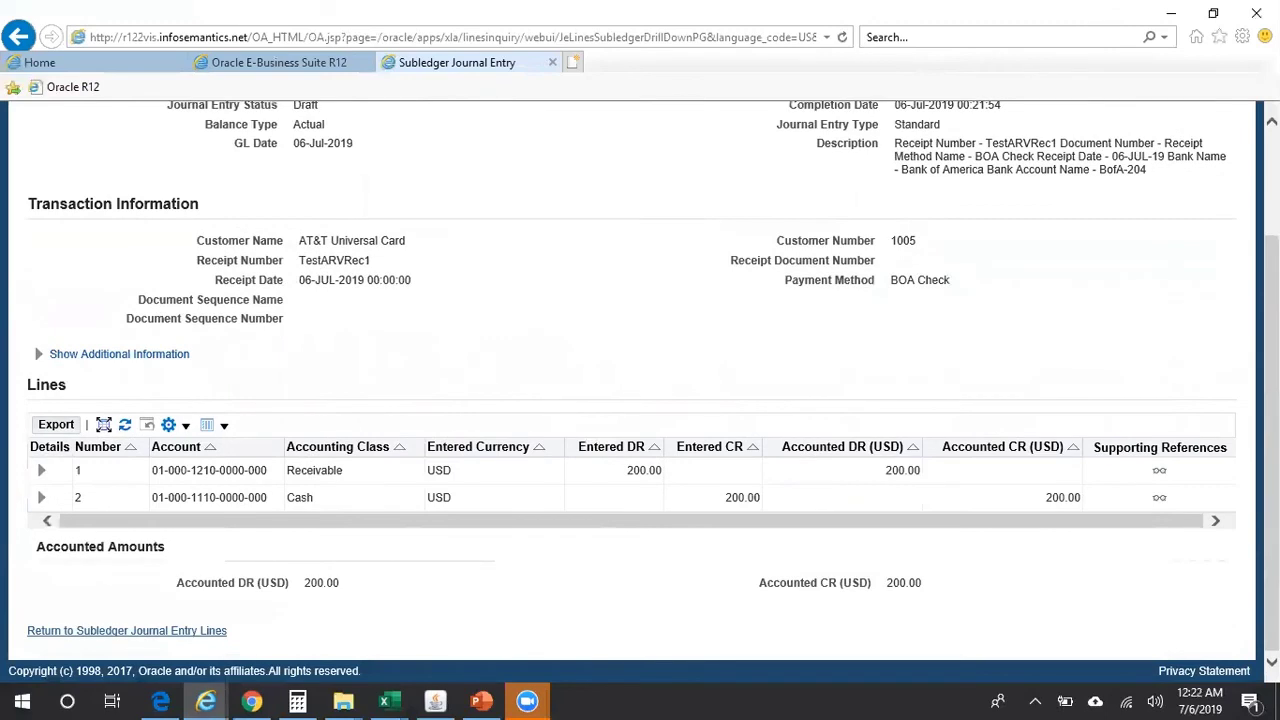
Expand the journal entry's additional information, check the event type and accounting definitions, and return to the Receipts form in Oracle Applications.
{"action": "left_click", "coordinate": [57, 358]}
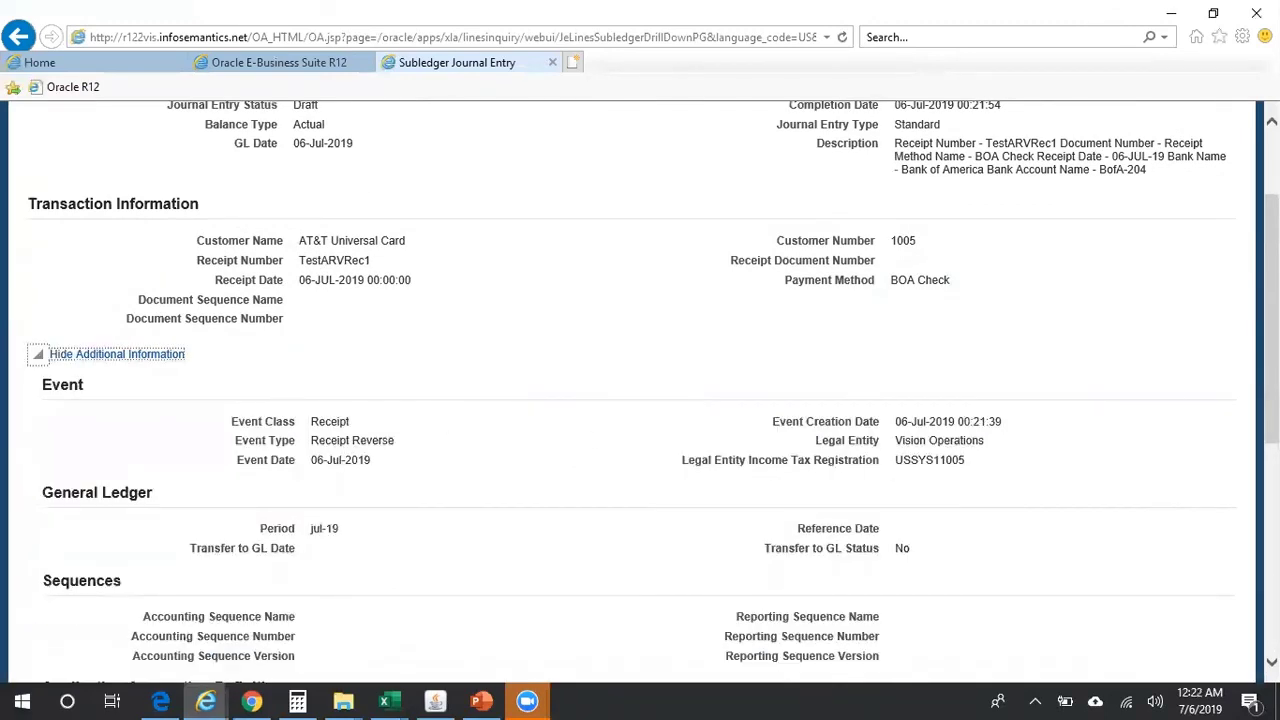
{"action": "left_click_drag", "start_coordinate": [400, 452], "coordinate": [308, 446]}
{"action": "scroll", "coordinate": [814, 508], "scroll_direction": "down", "scroll_amount": 3}
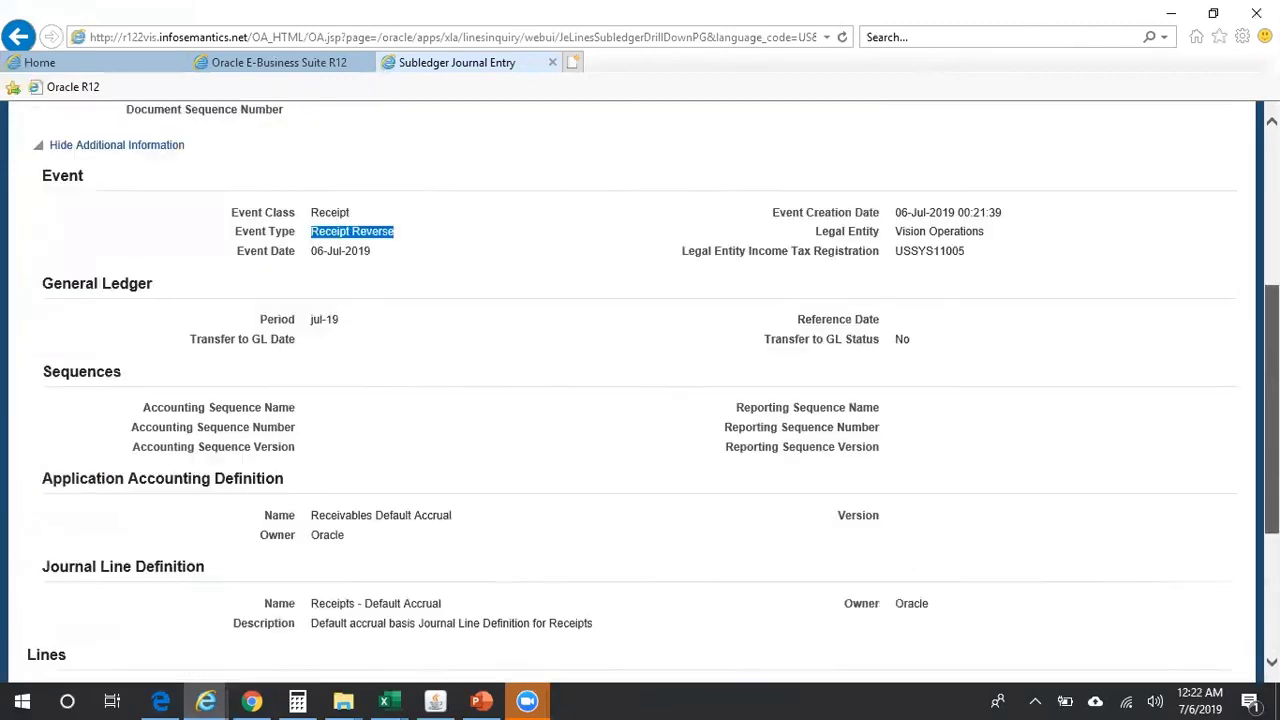
{"action": "left_click", "coordinate": [438, 697]}
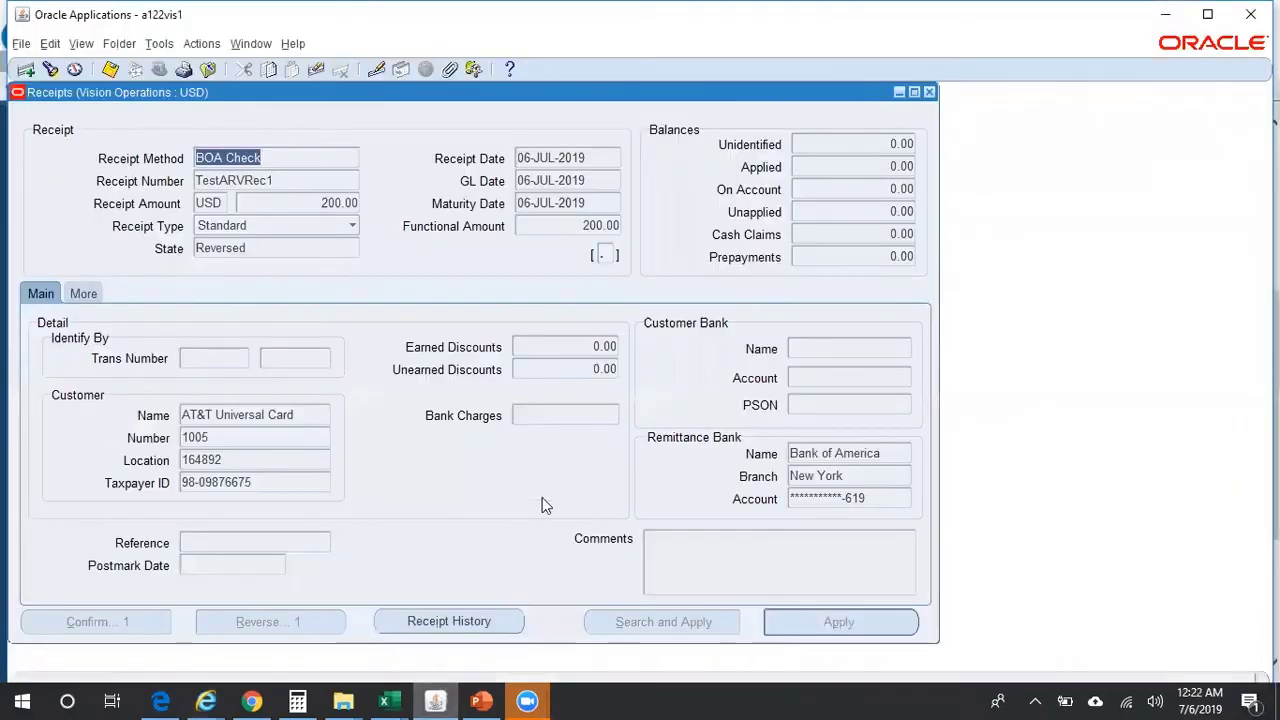